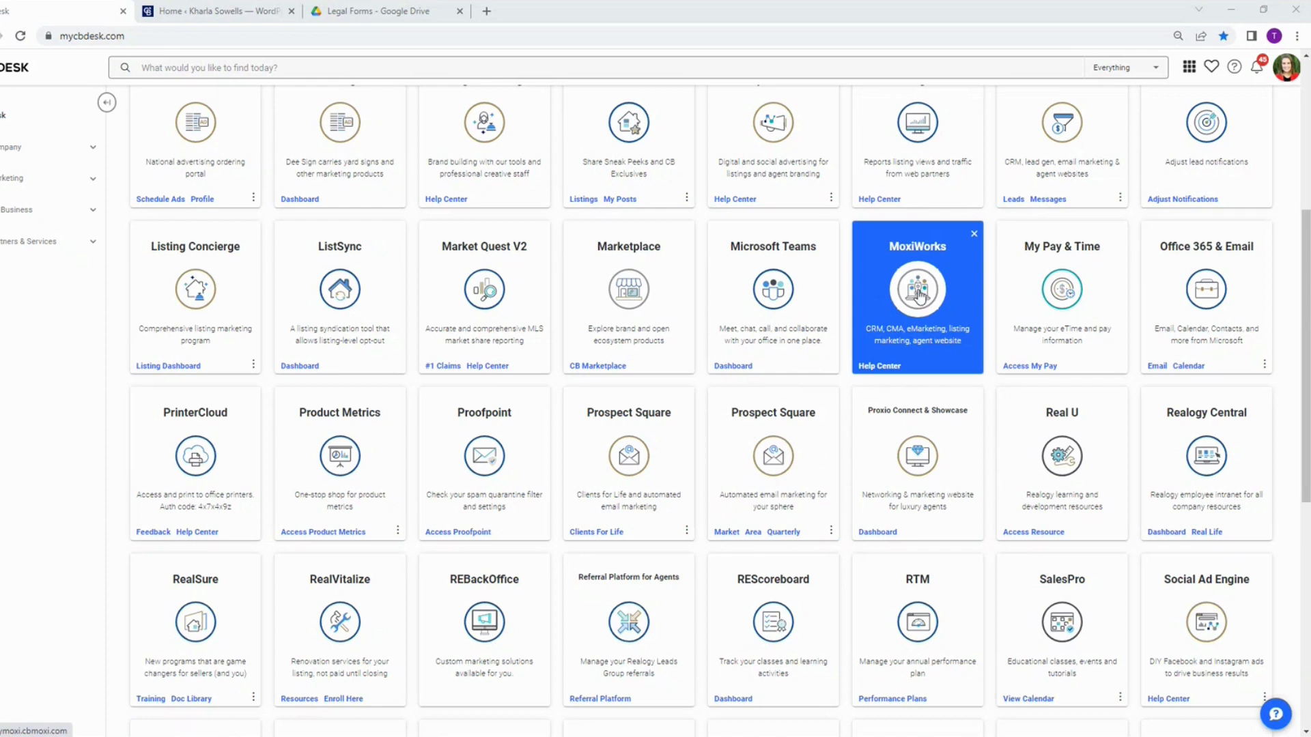
Step: Open MoxiWorks, switch to the agent website admin tool and open its footer appearance settings
left_click(918, 295)
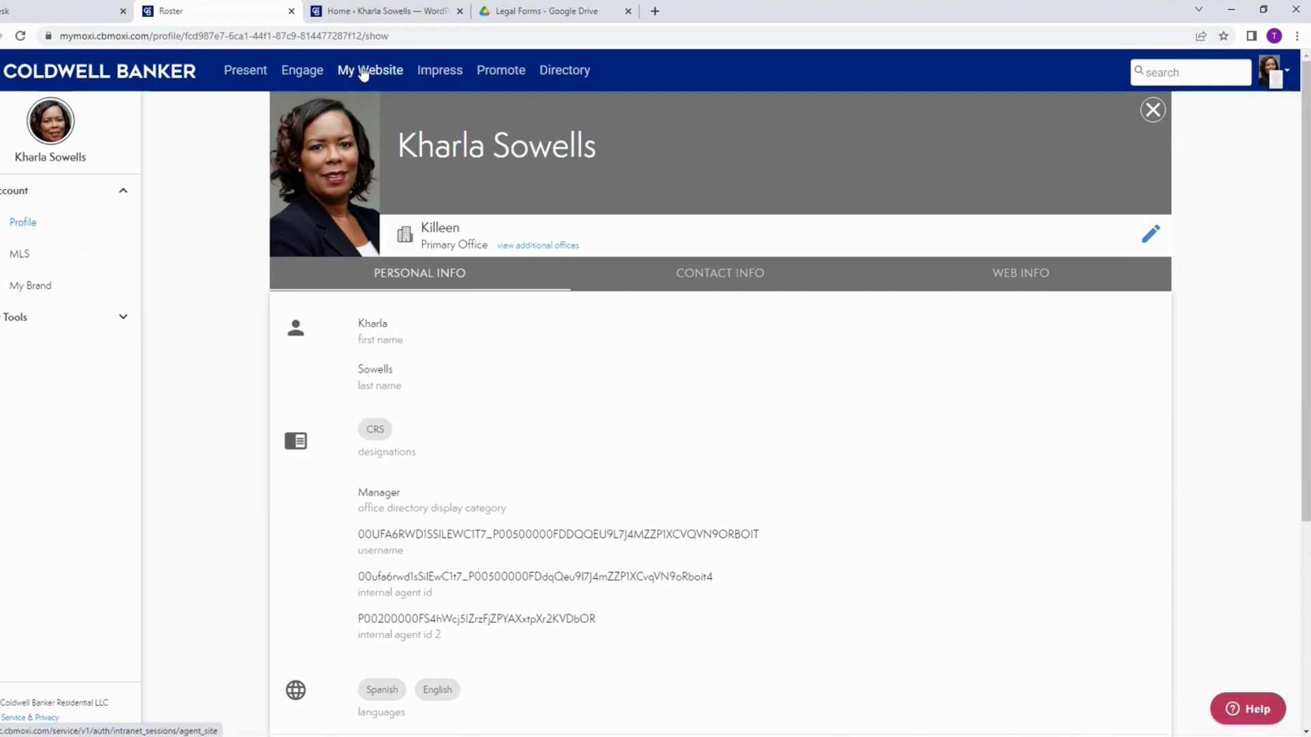
left_click(393, 11)
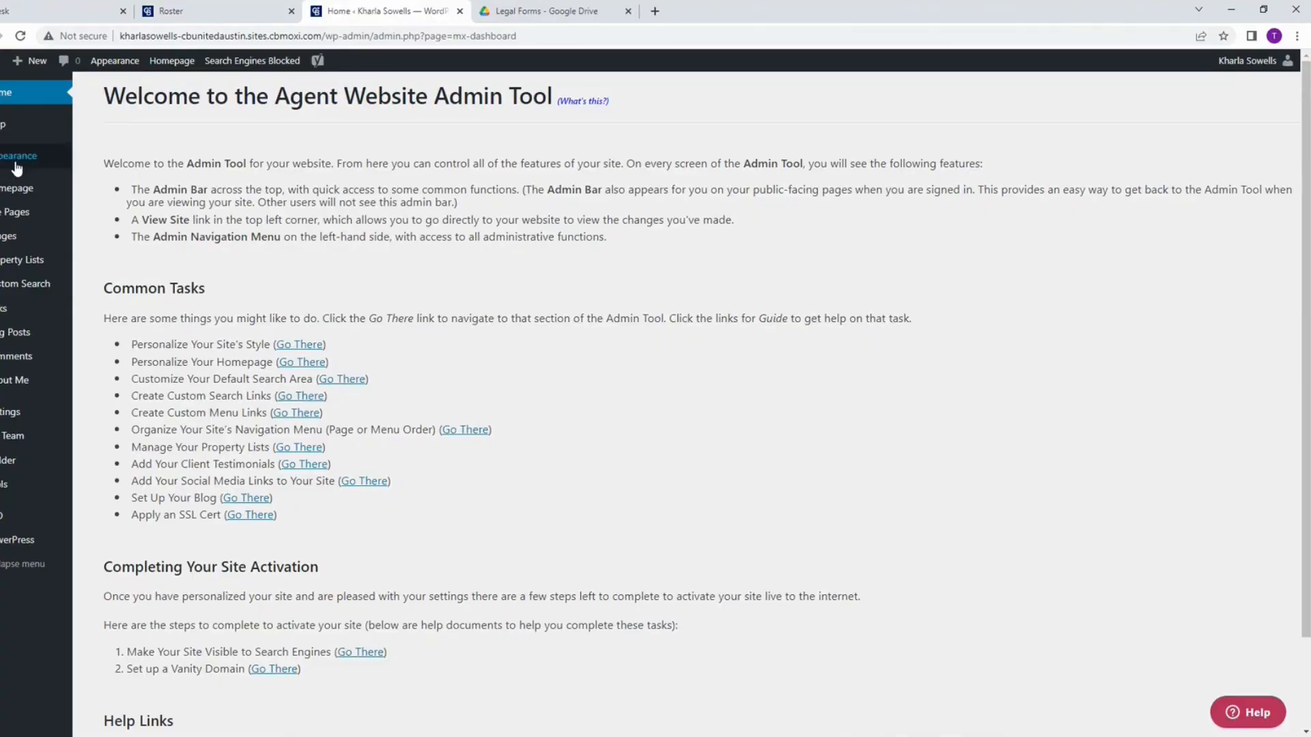
mouse_move(17, 164)
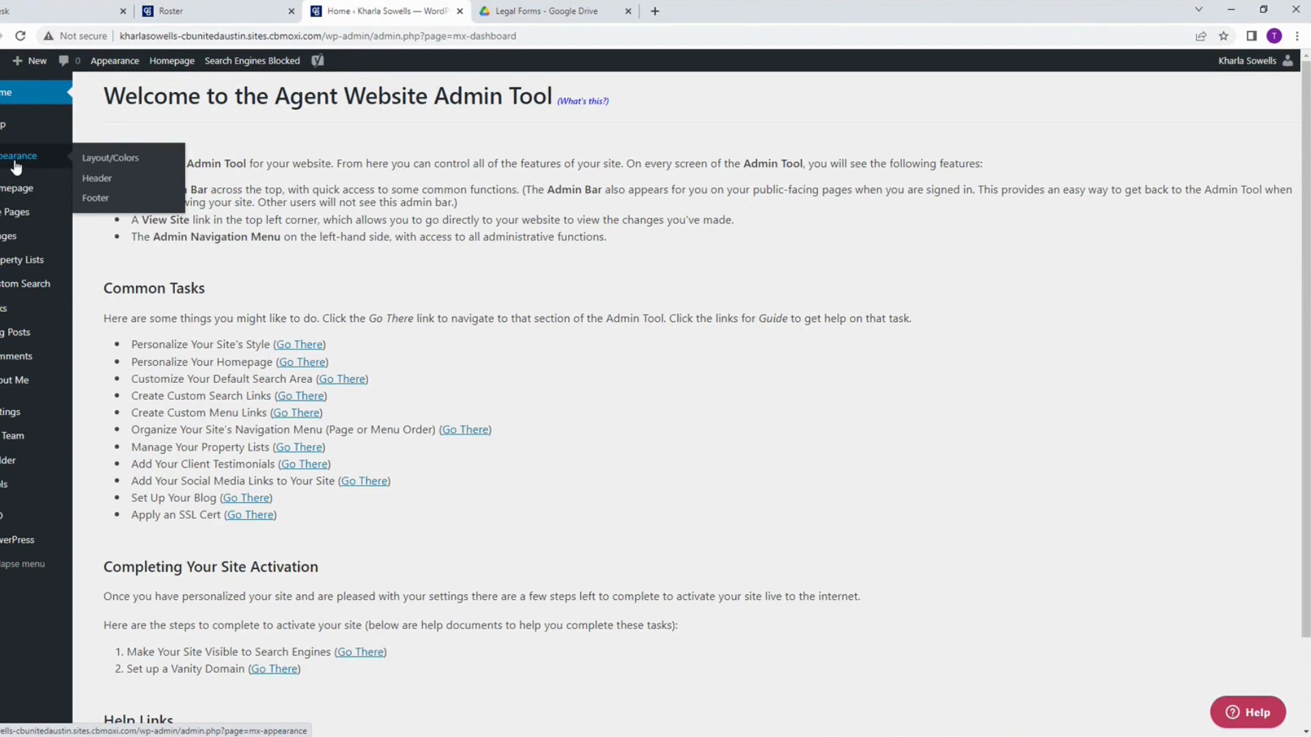
left_click(97, 199)
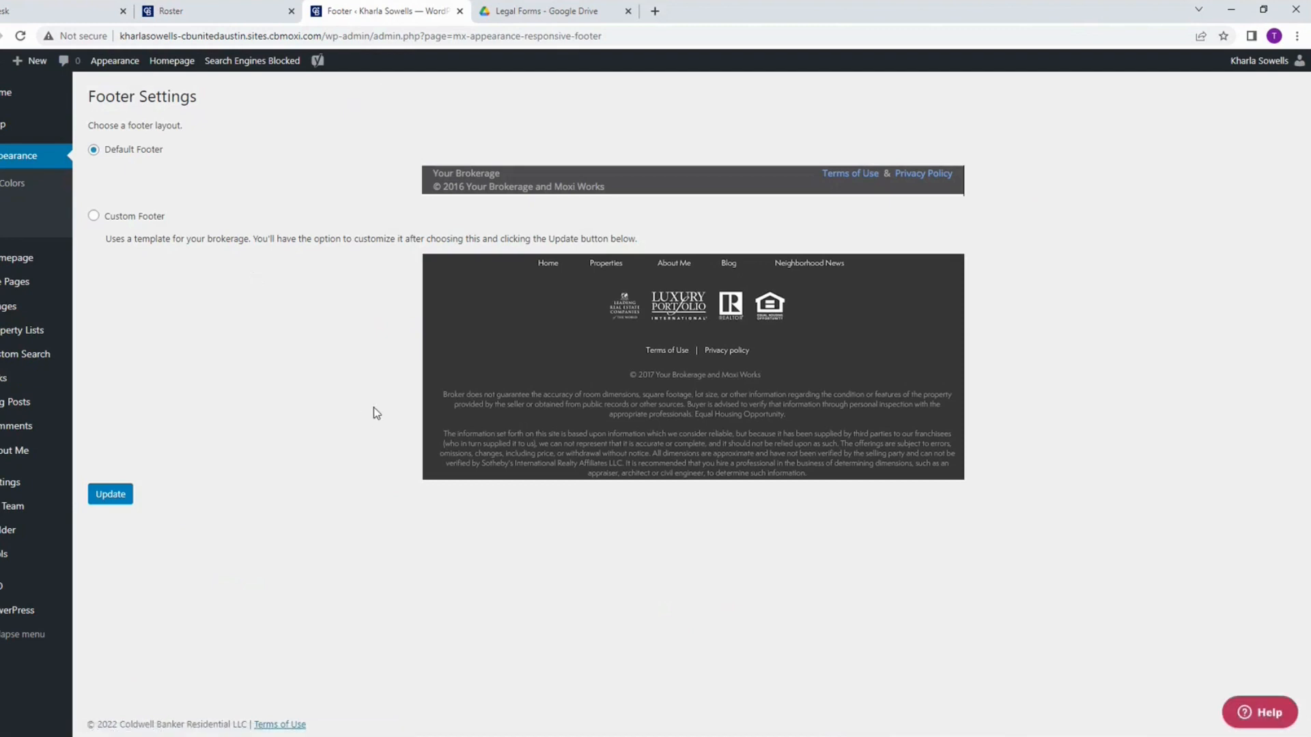
Step: Set the website's footer layout to Custom Footer, update the settings and open the footer for customization
left_click(93, 217)
left_click(120, 498)
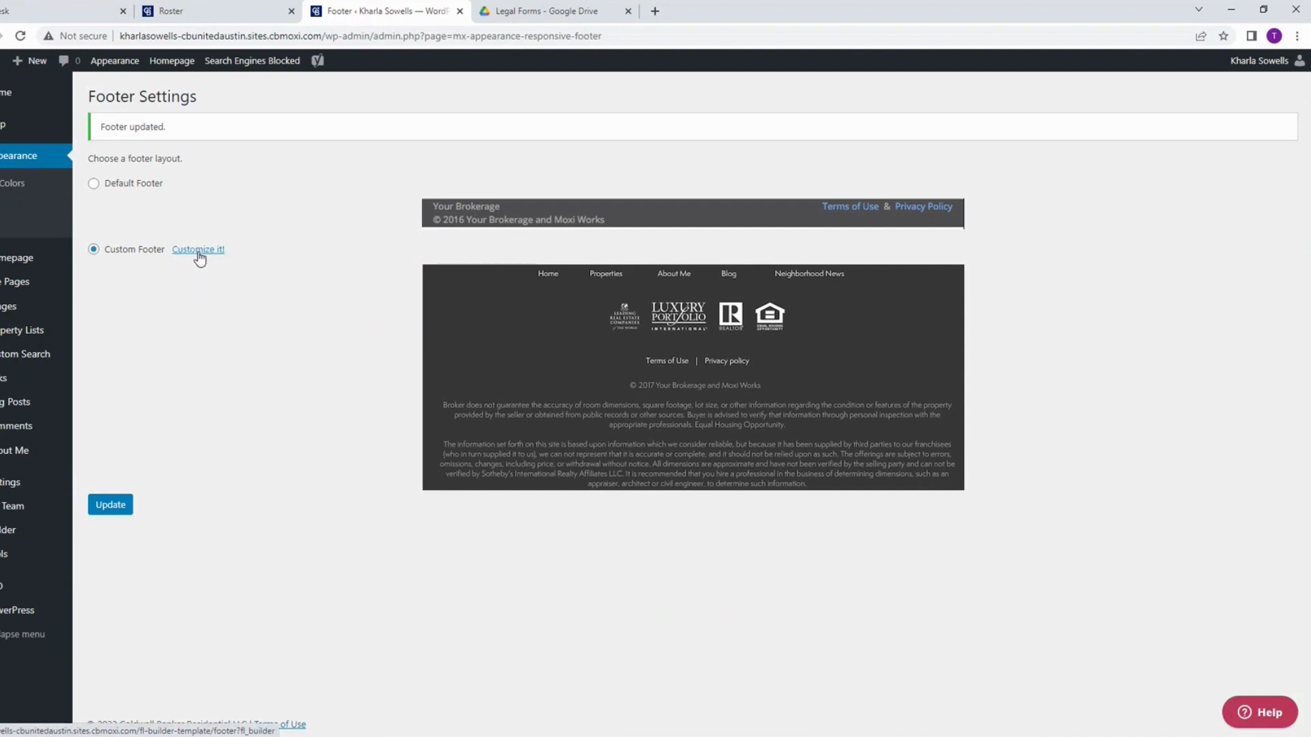
left_click(199, 249)
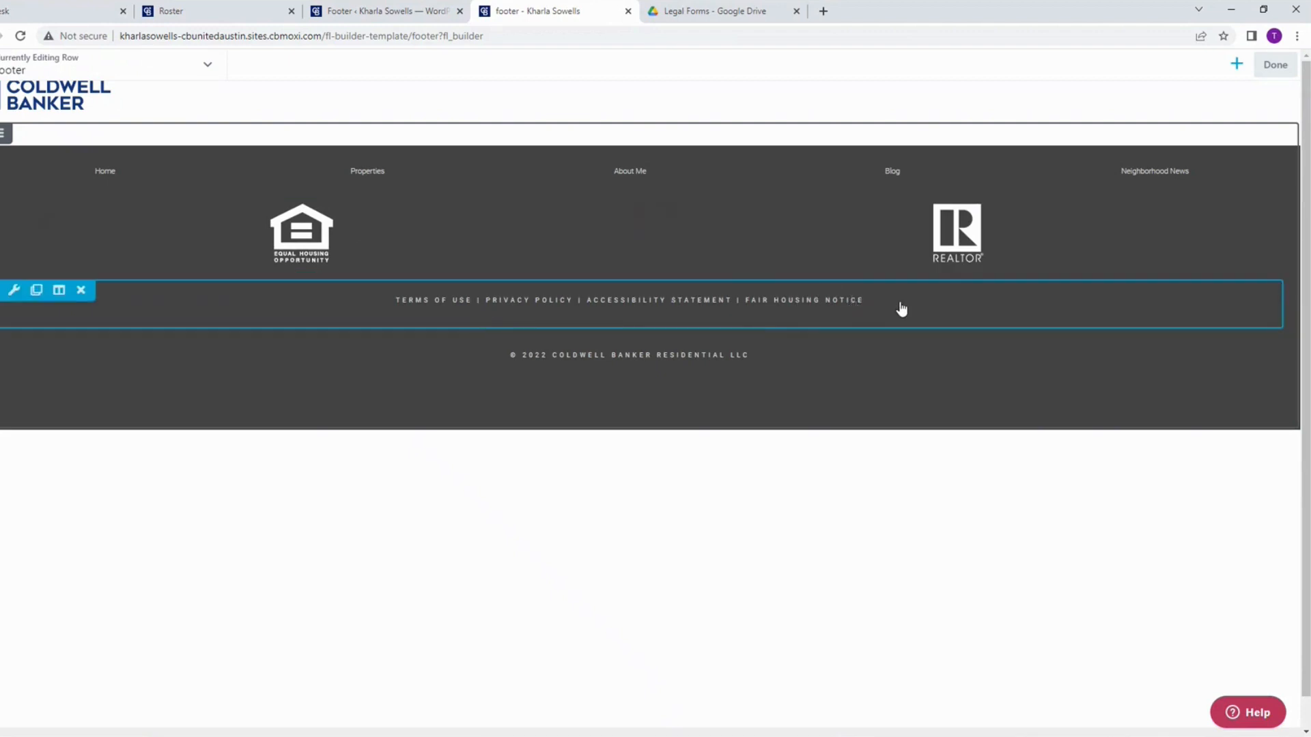
Step: In the footer's legal links text, append "| TEXAS REAL ESTATE COMMISSION CONSUMER PROTECTION NOTICE" after Fair Housing Notice
left_click(775, 304)
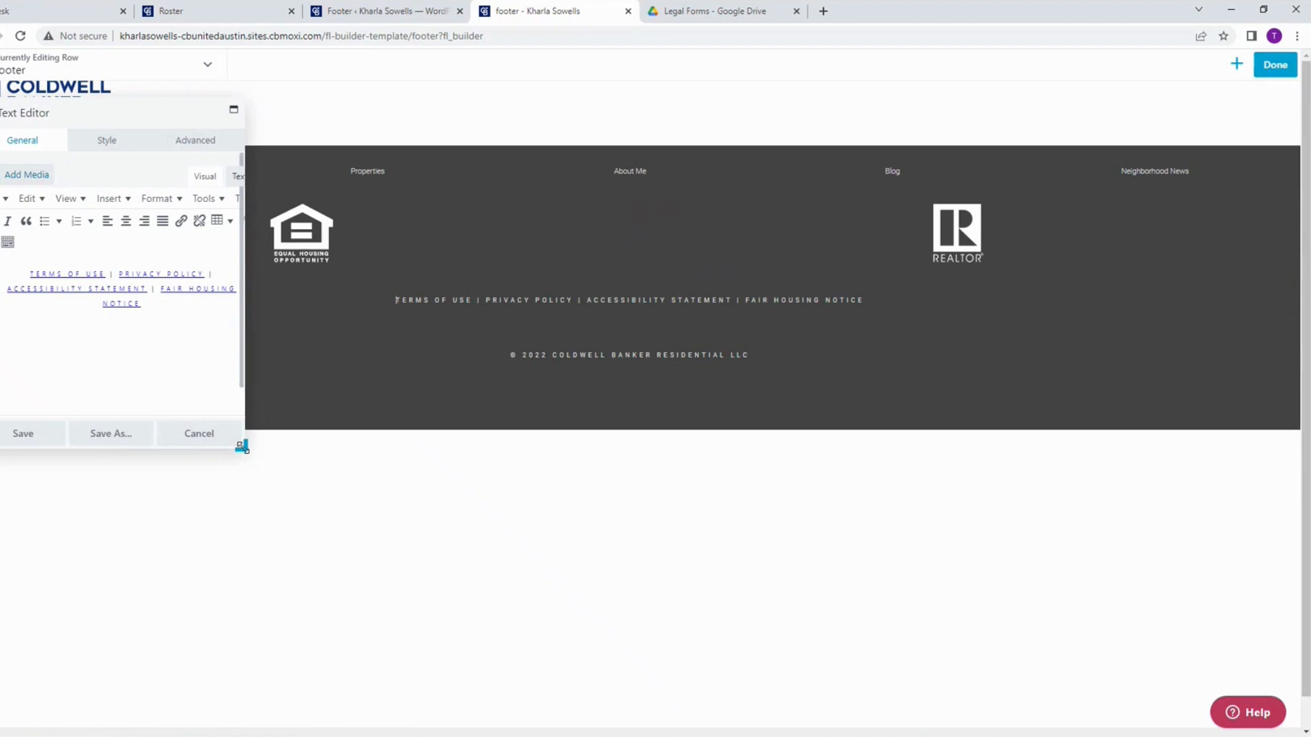
left_click_drag(243, 447, 714, 617)
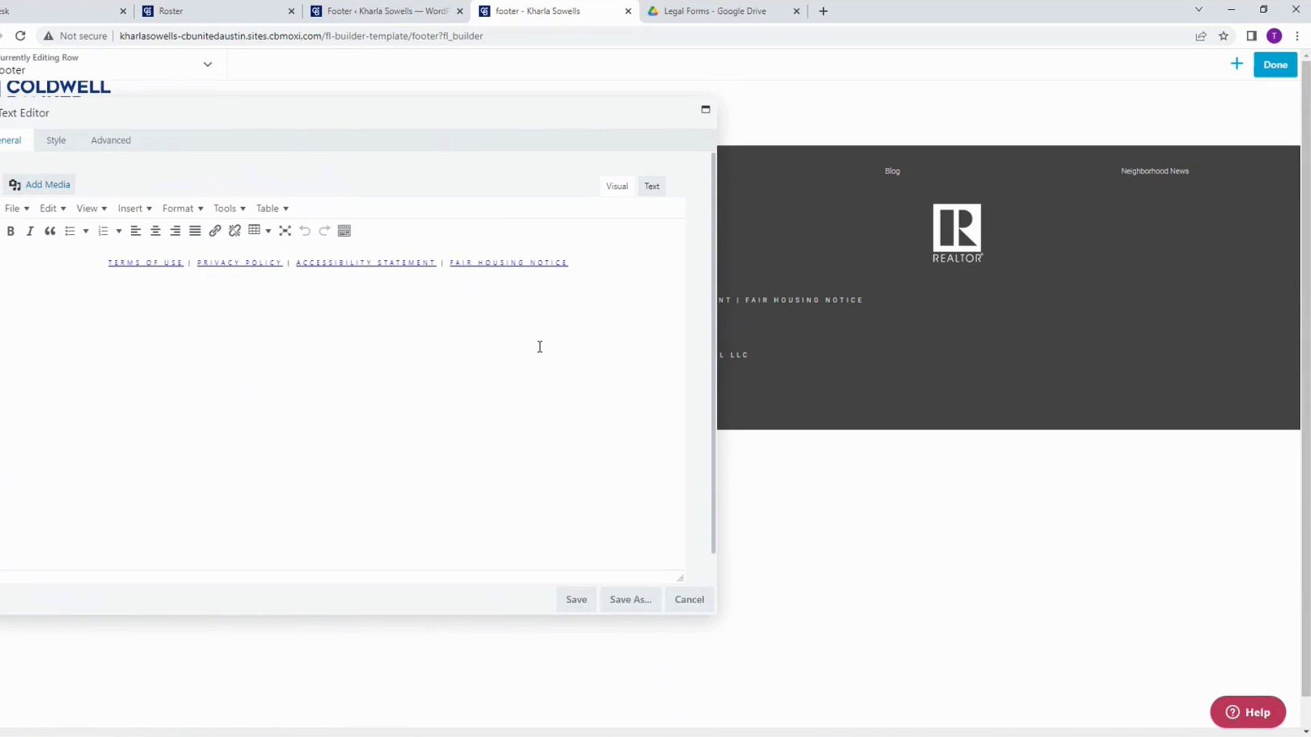
left_click(582, 260)
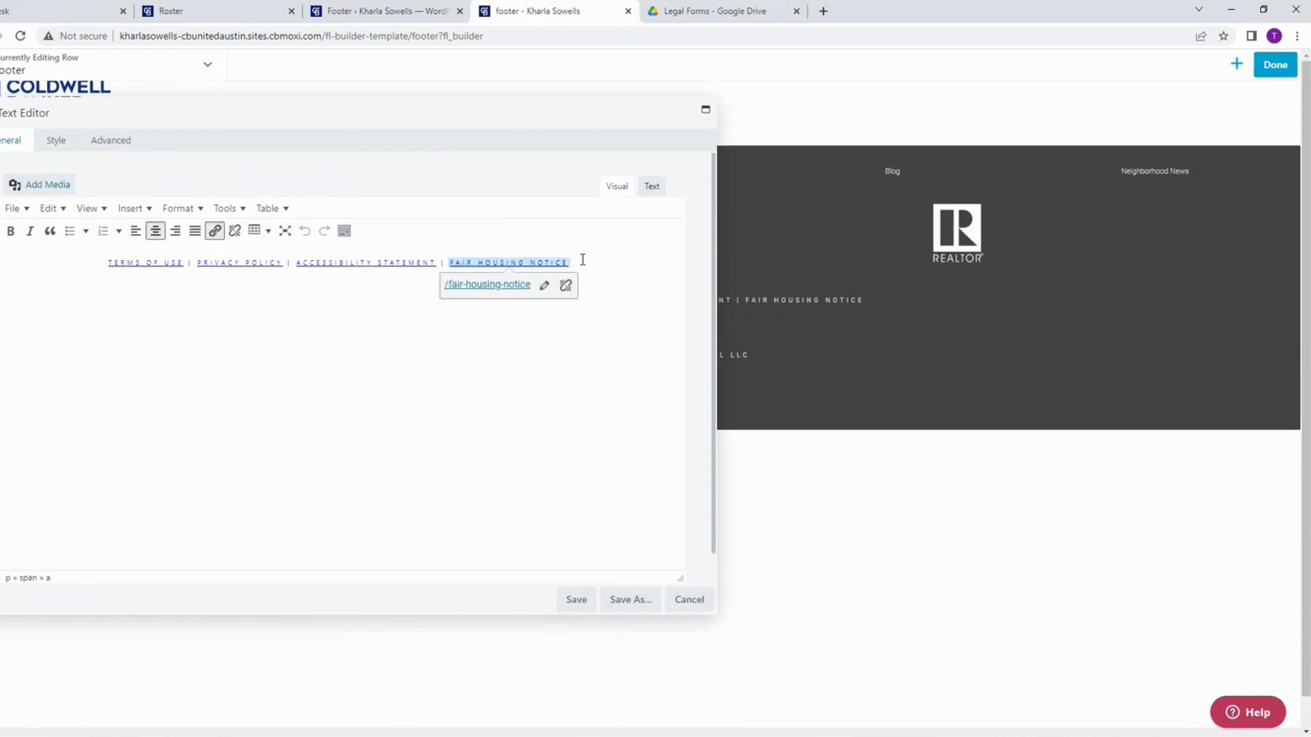
type("|")
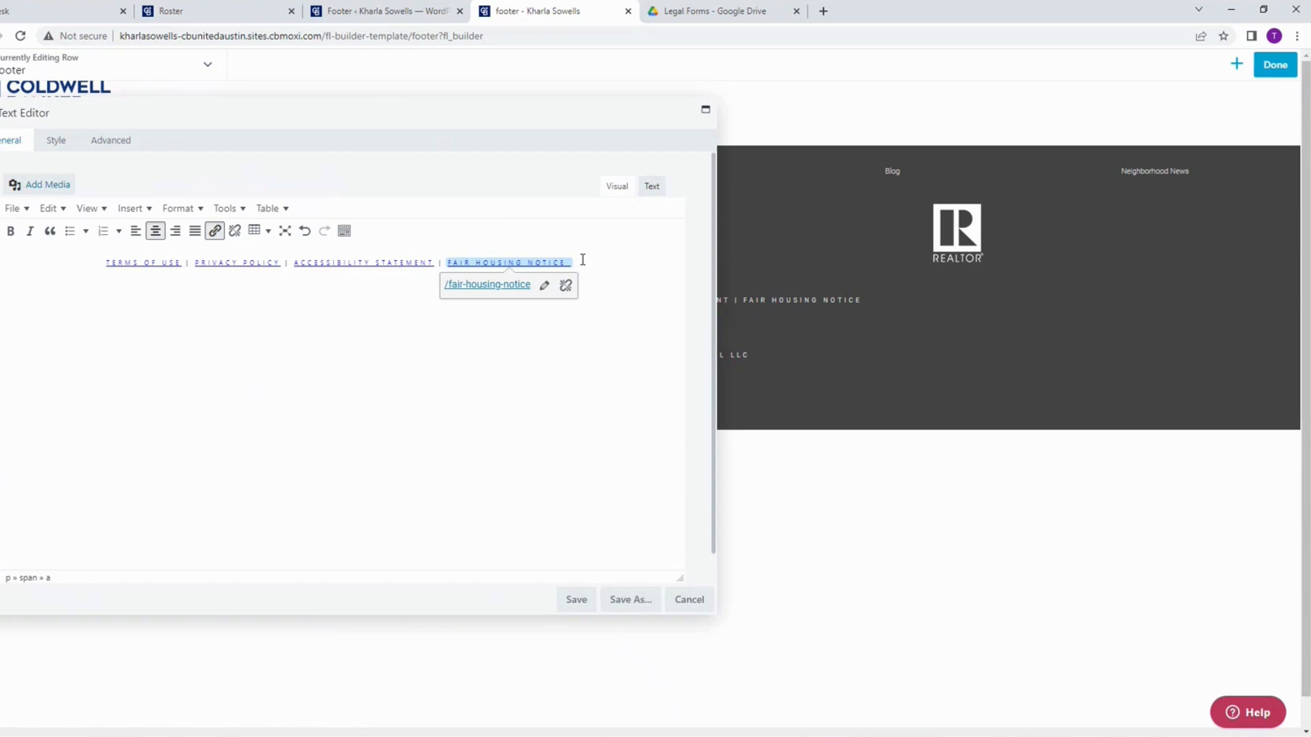
type("|")
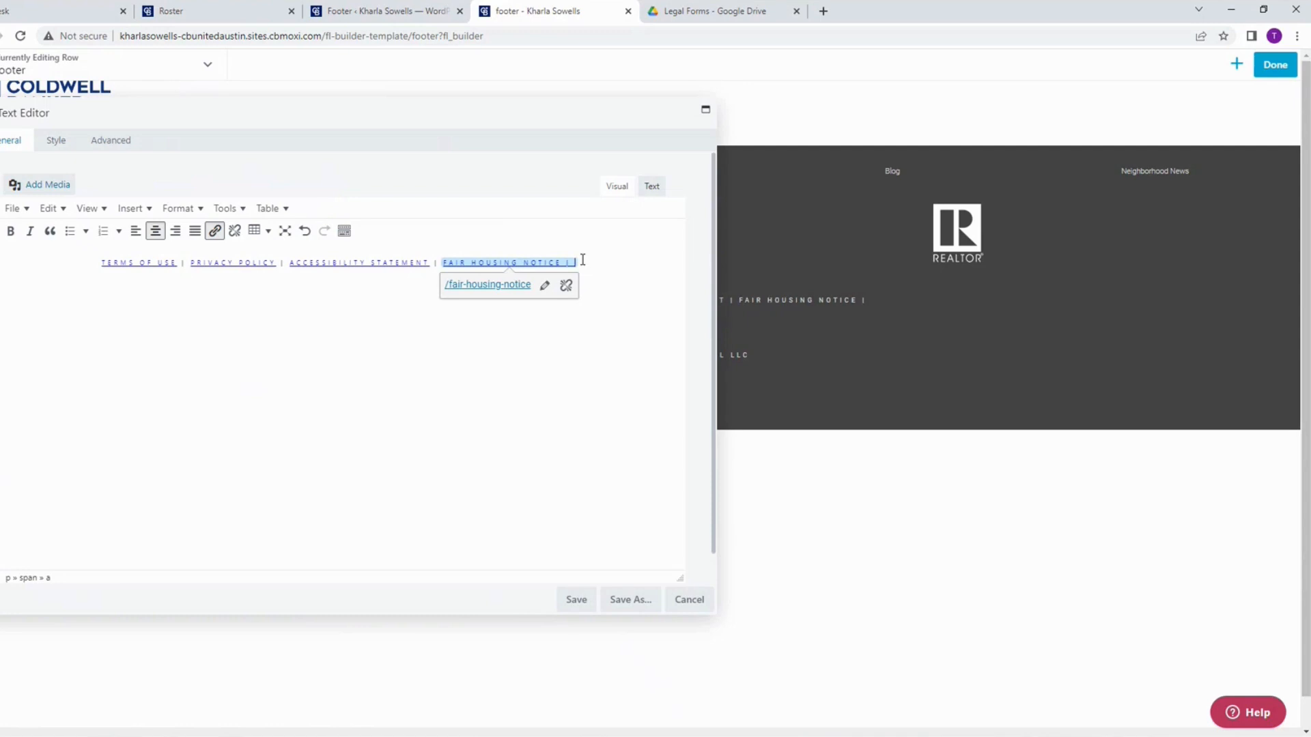
type("TEXAS")
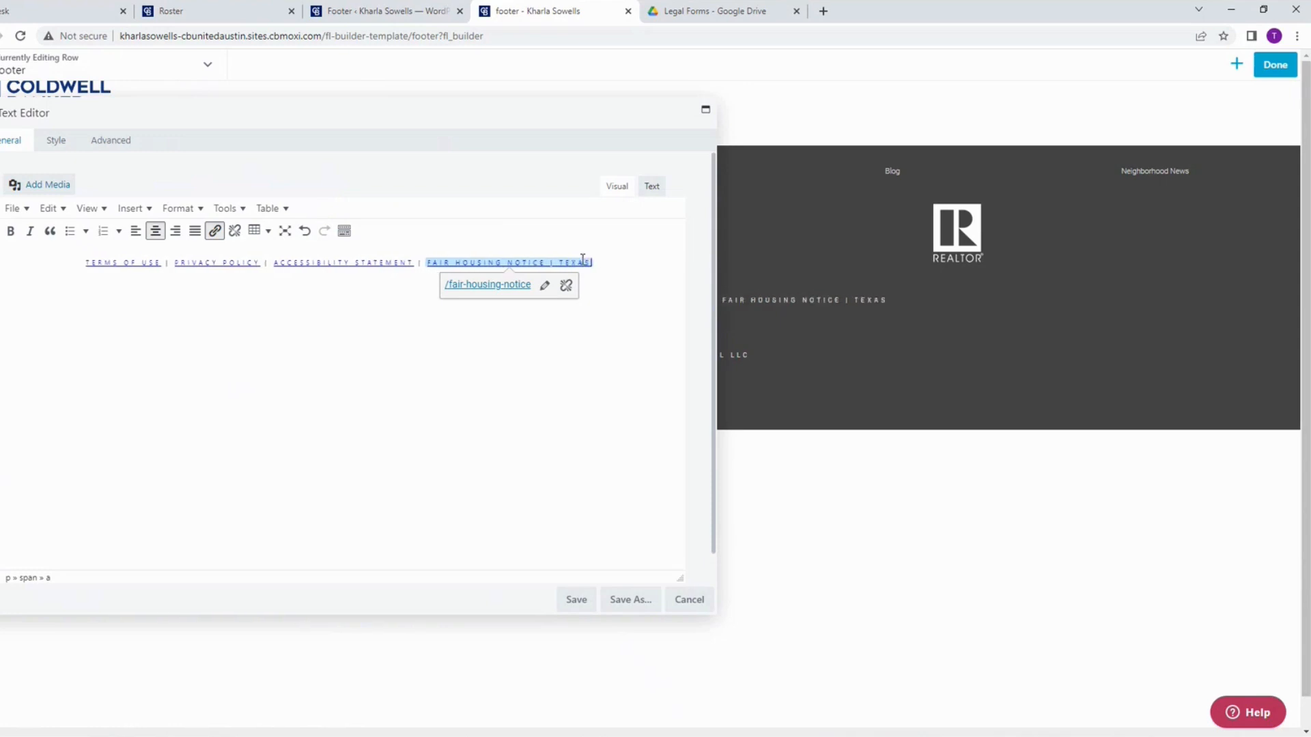
type(" REAL E")
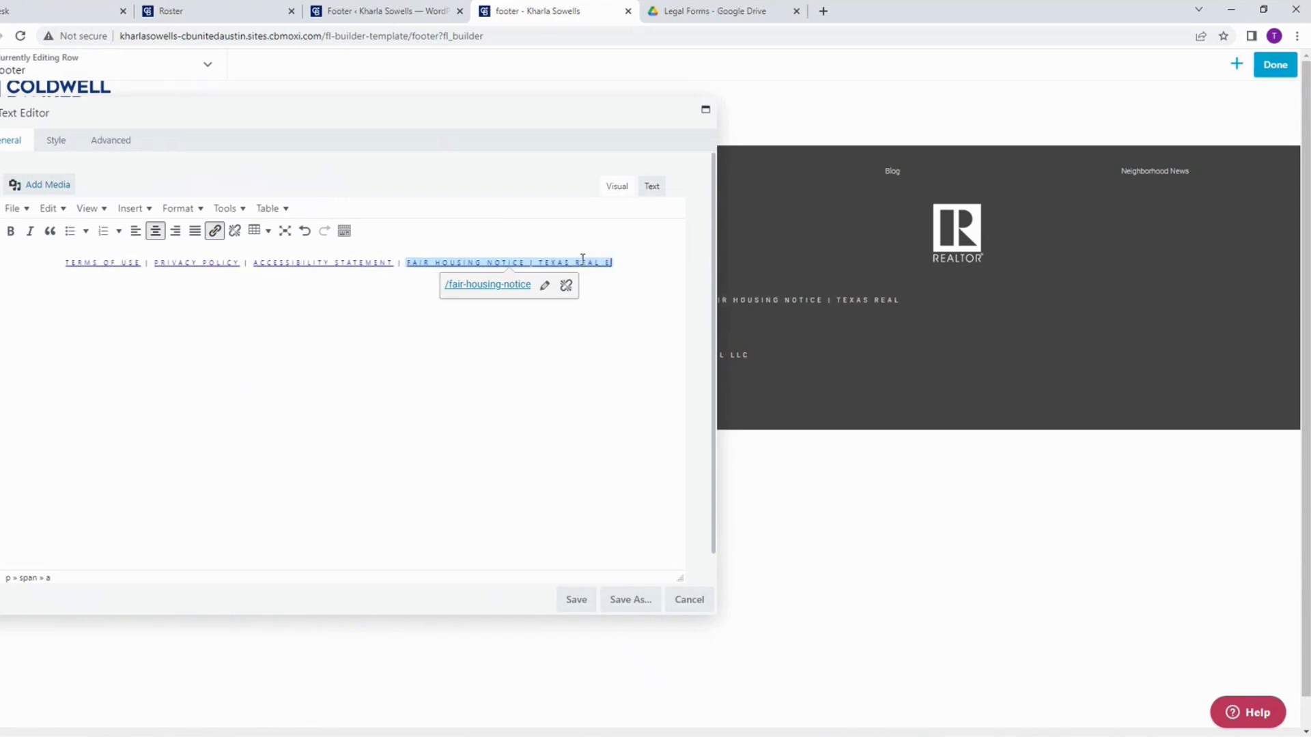
type("STATE COMMIS")
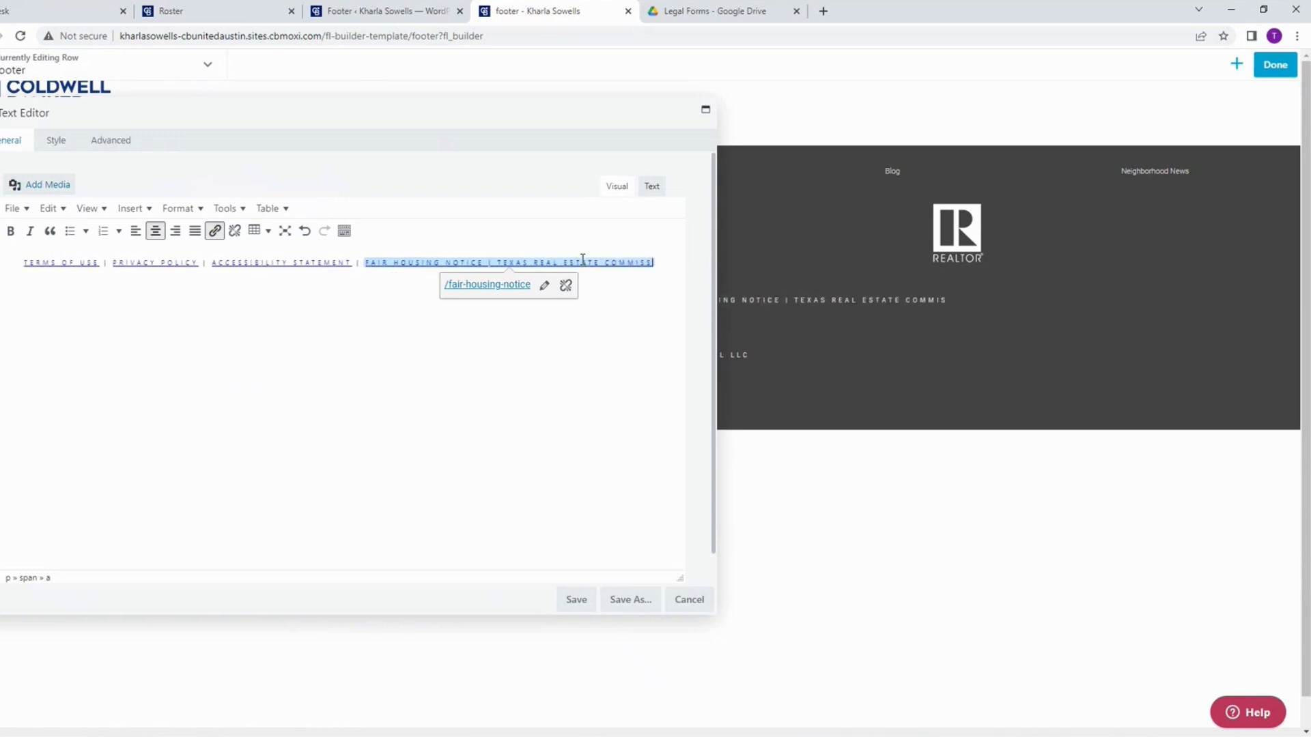
type("SION CONSUMER PRO")
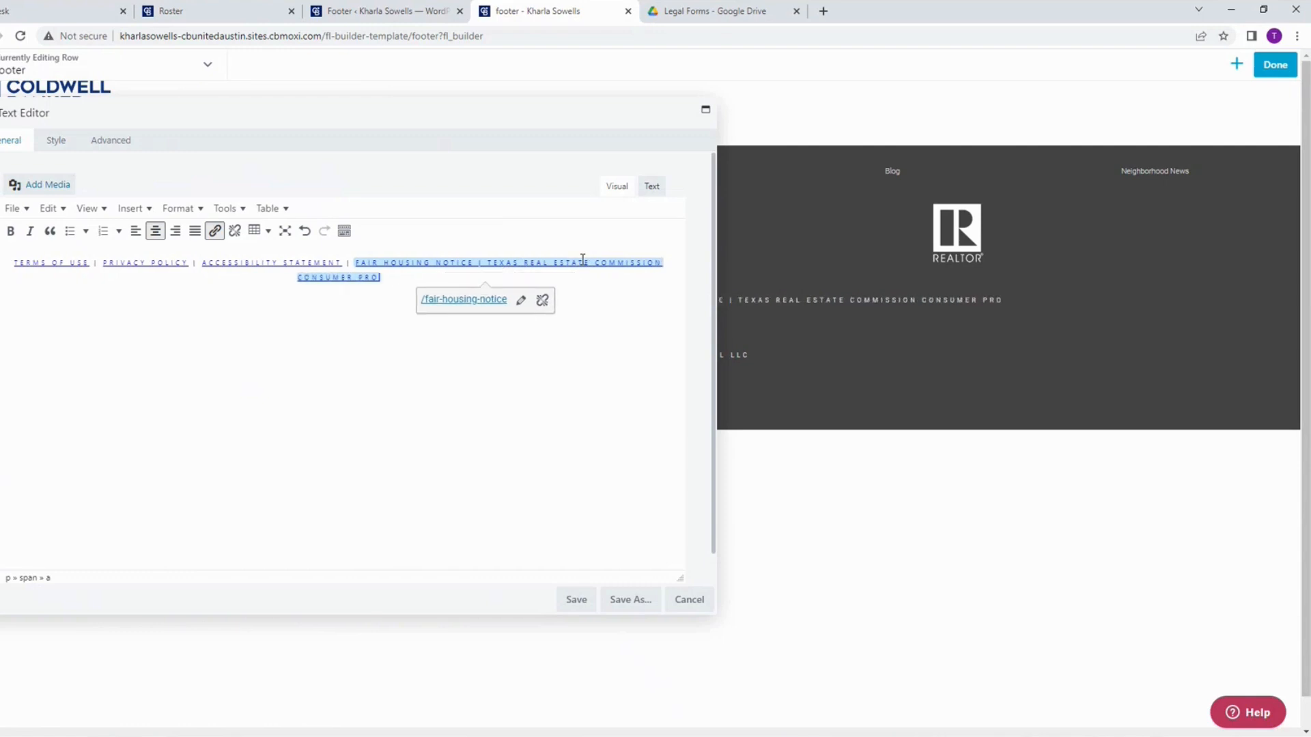
type("TECTIO")
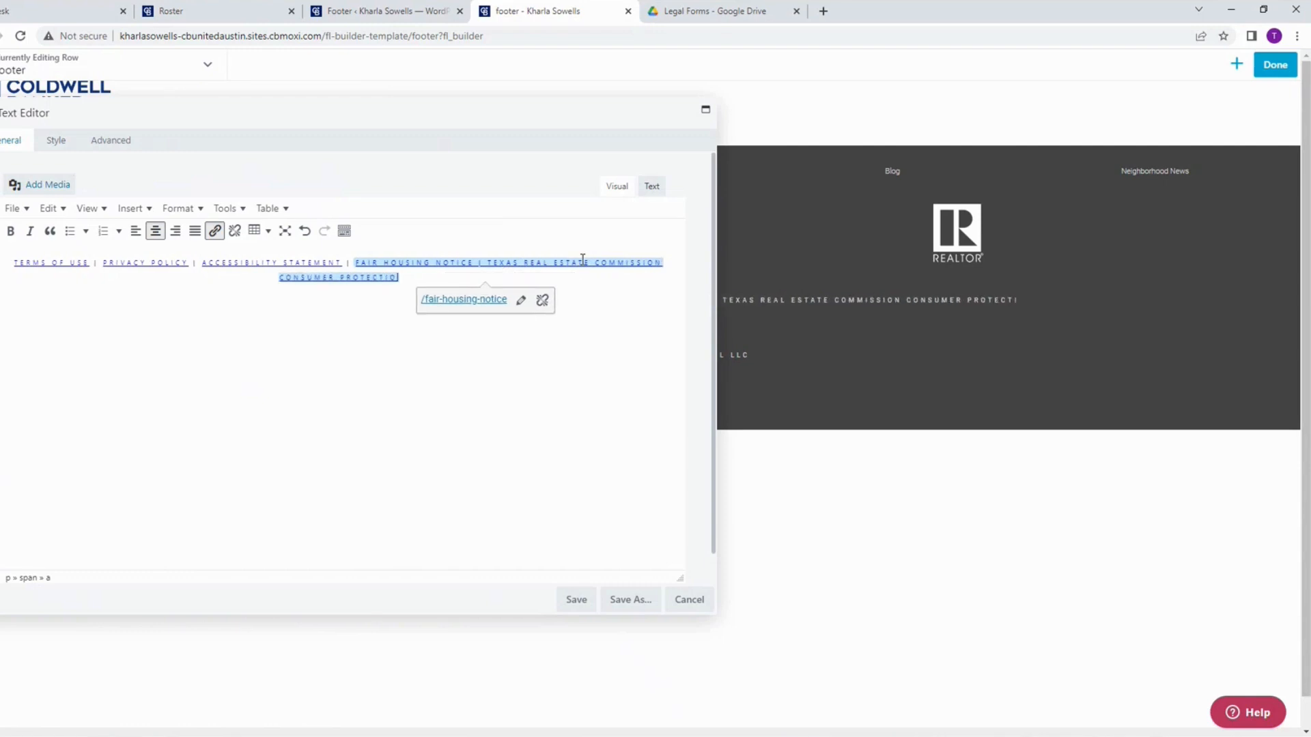
type("N NOTICE")
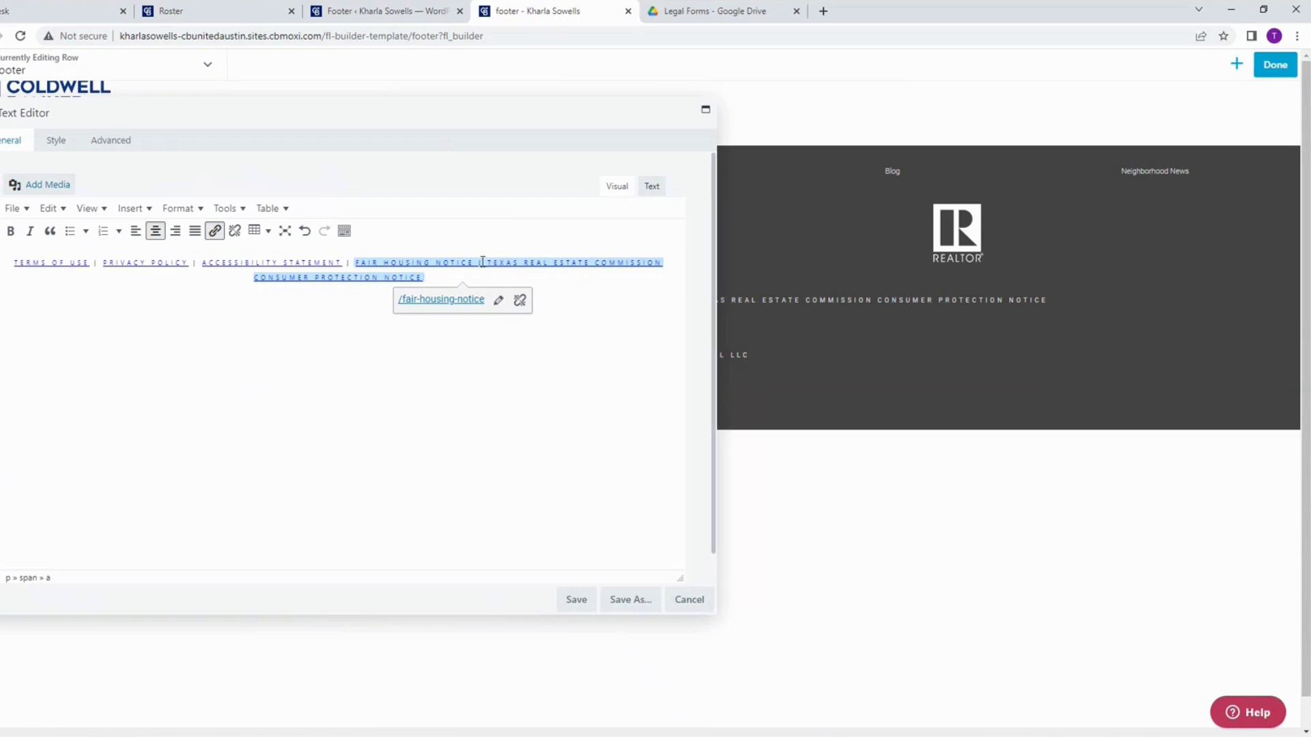
Step: Remove the fair housing hyperlink from the words "TEXAS REAL ESTATE COMMISSION CONSUMER PROTECTION NOTICE"
left_click_drag(484, 262, 538, 279)
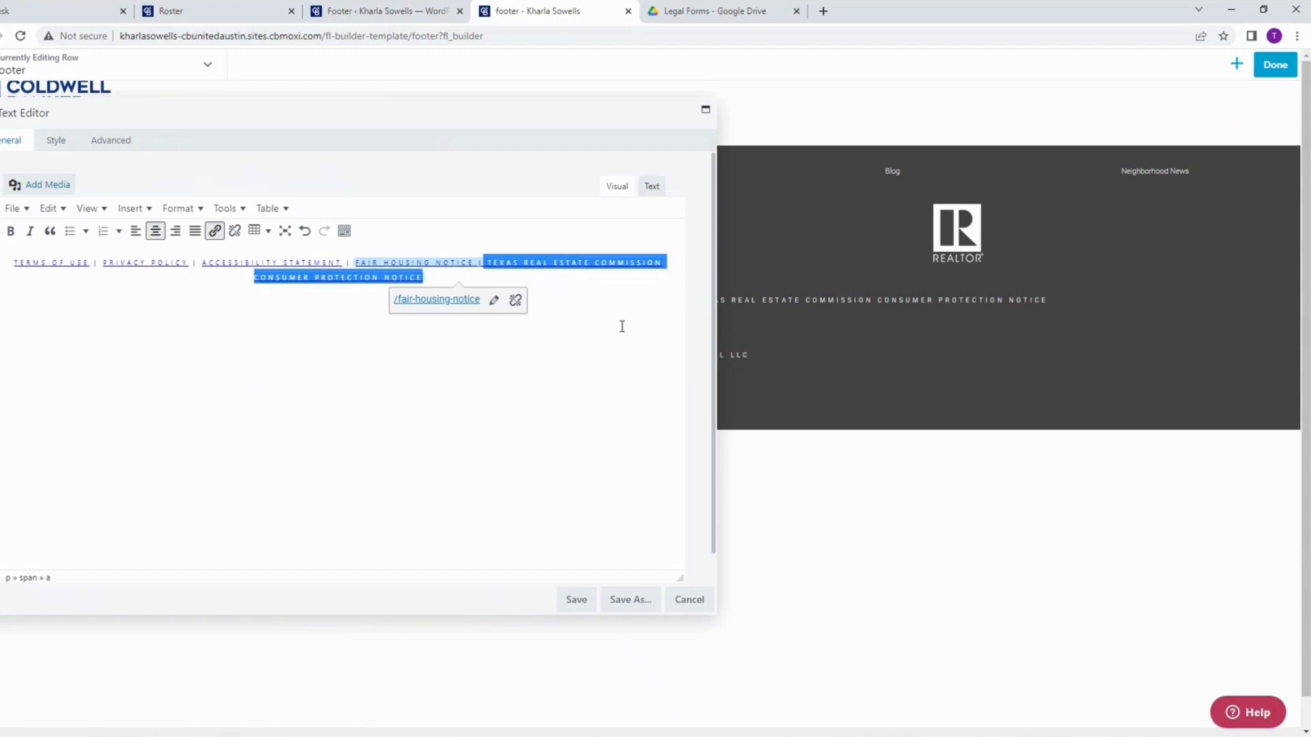
left_click(235, 231)
left_click(499, 342)
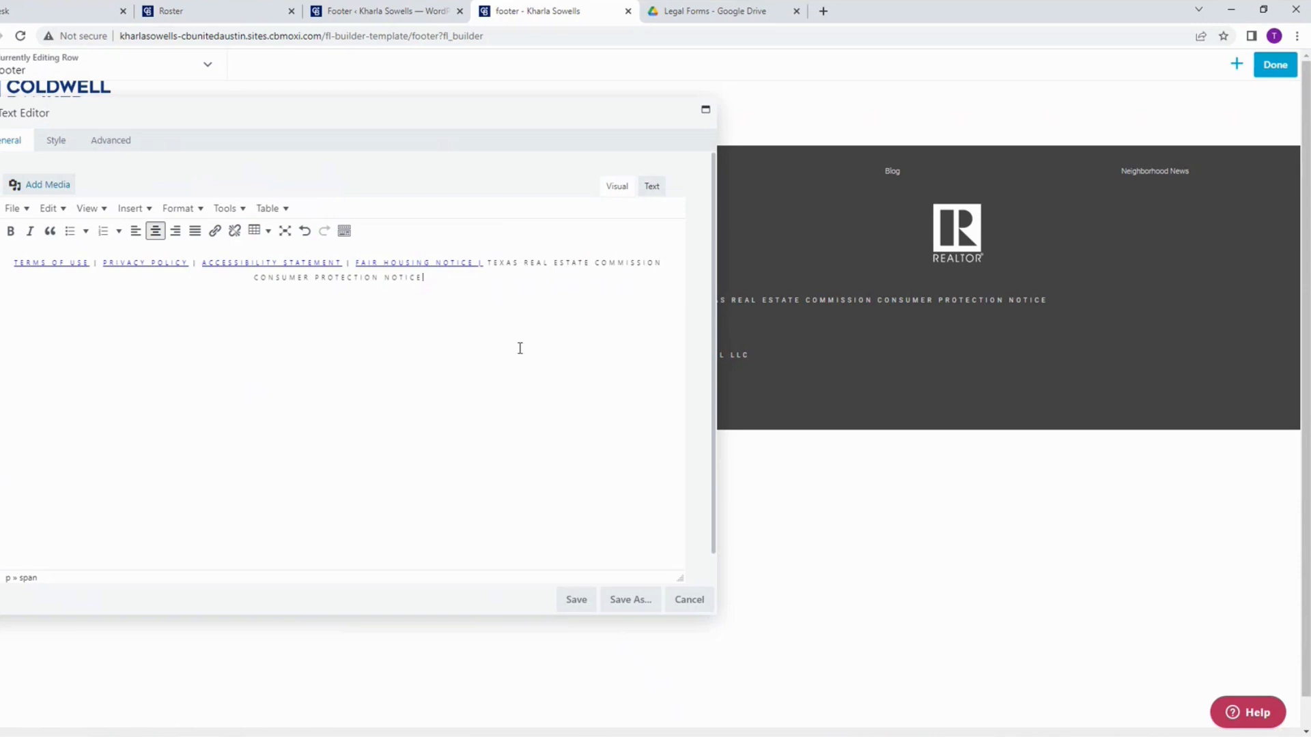
Step: Open the Texas Real Estate Commission website, TREC.TEXAS.GOV, in a new browser tab
left_click(824, 12)
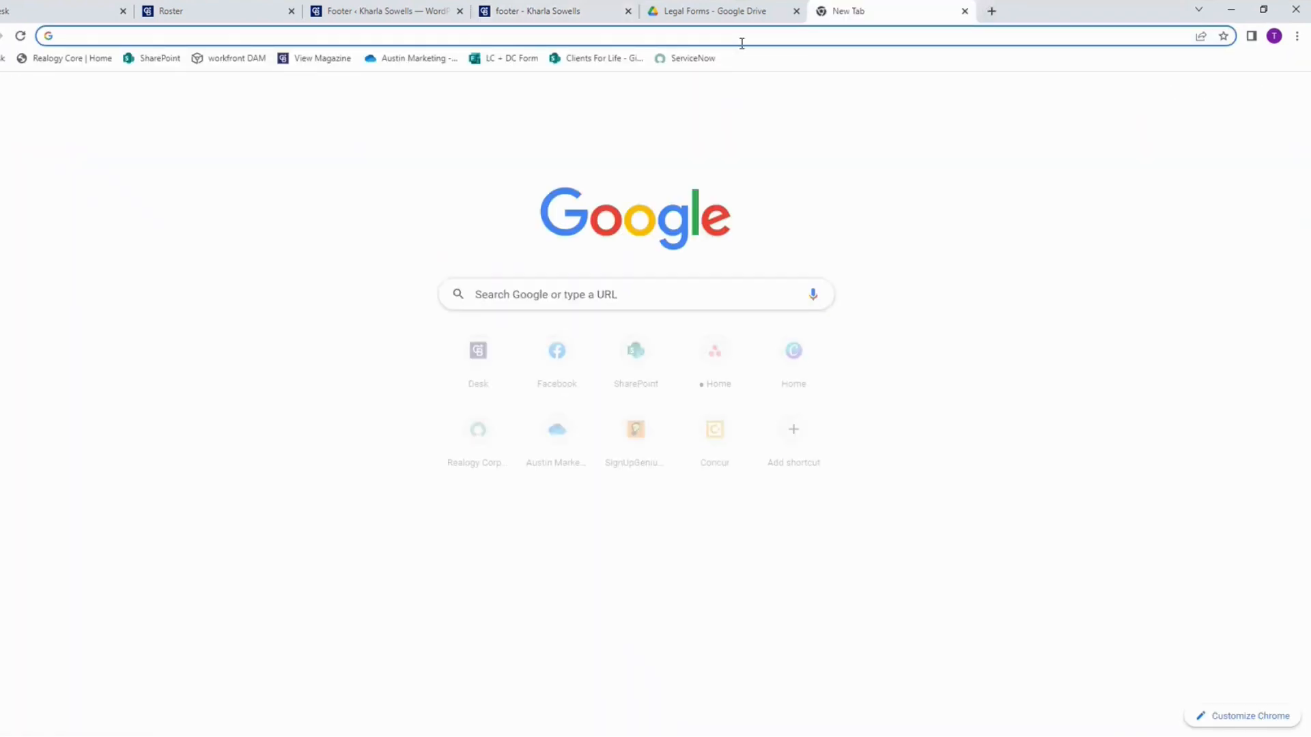
type("TRE")
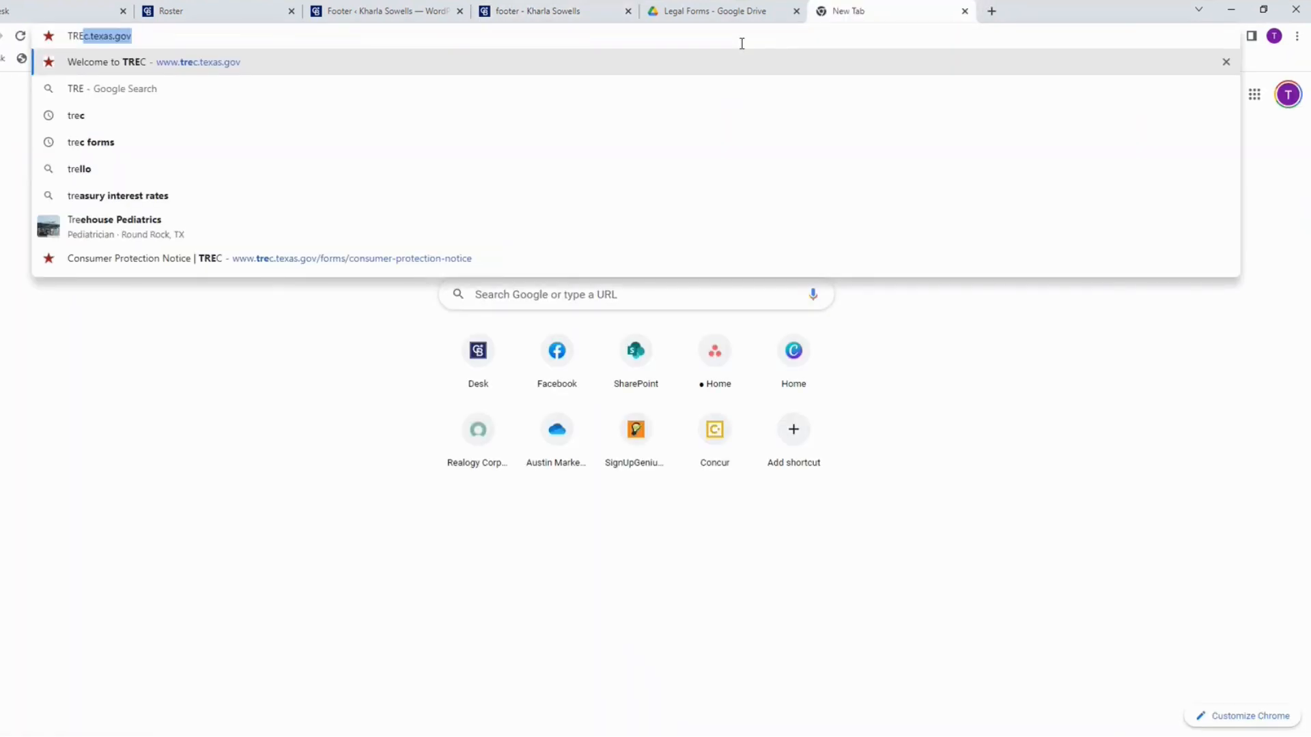
type("C.TE")
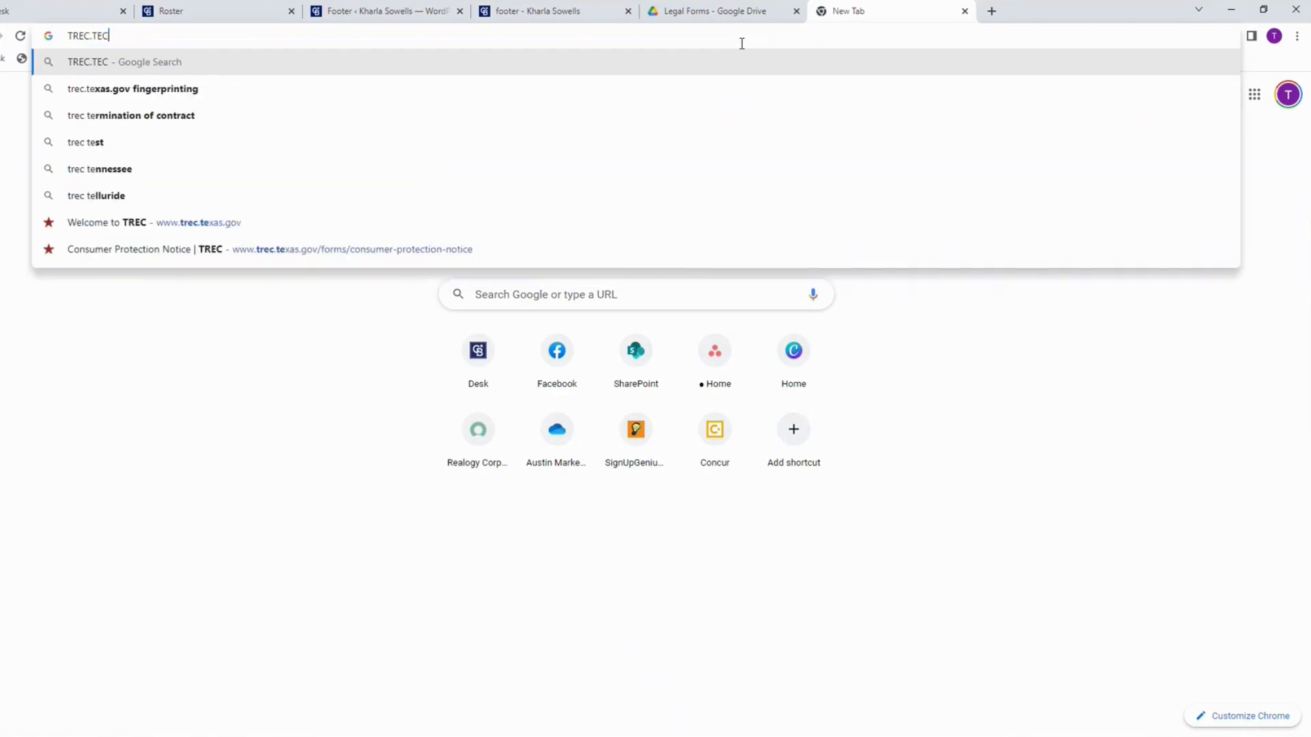
type("XAS.GOV")
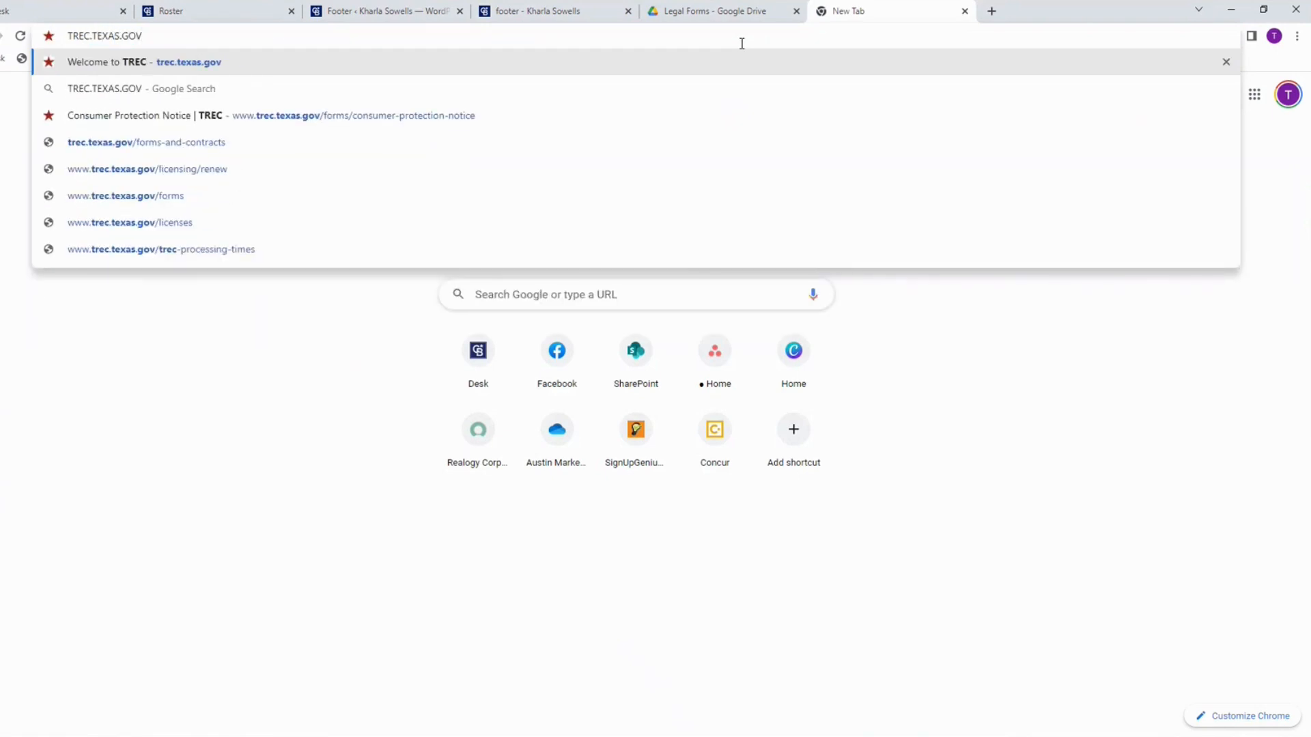
key("Return")
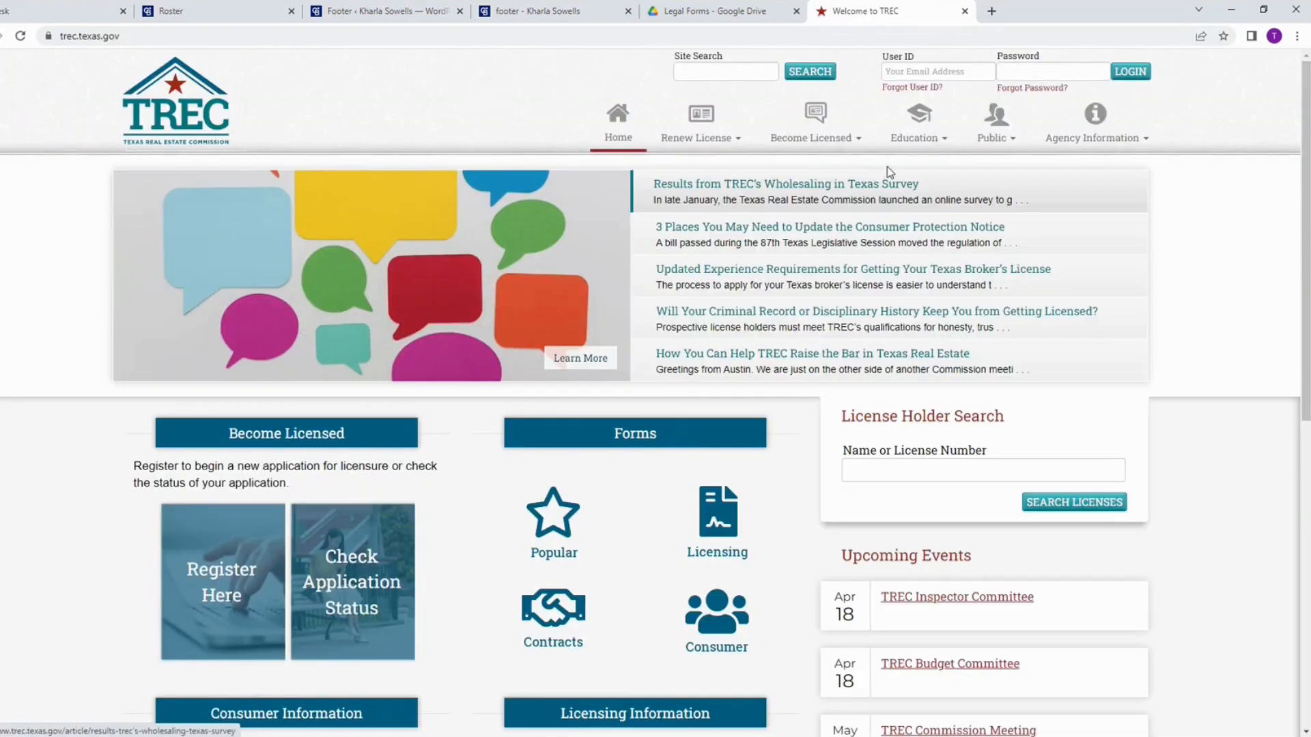
Step: Search the TREC site for "consumer protection" and open the Consumer Protection Notice form page
left_click(696, 73)
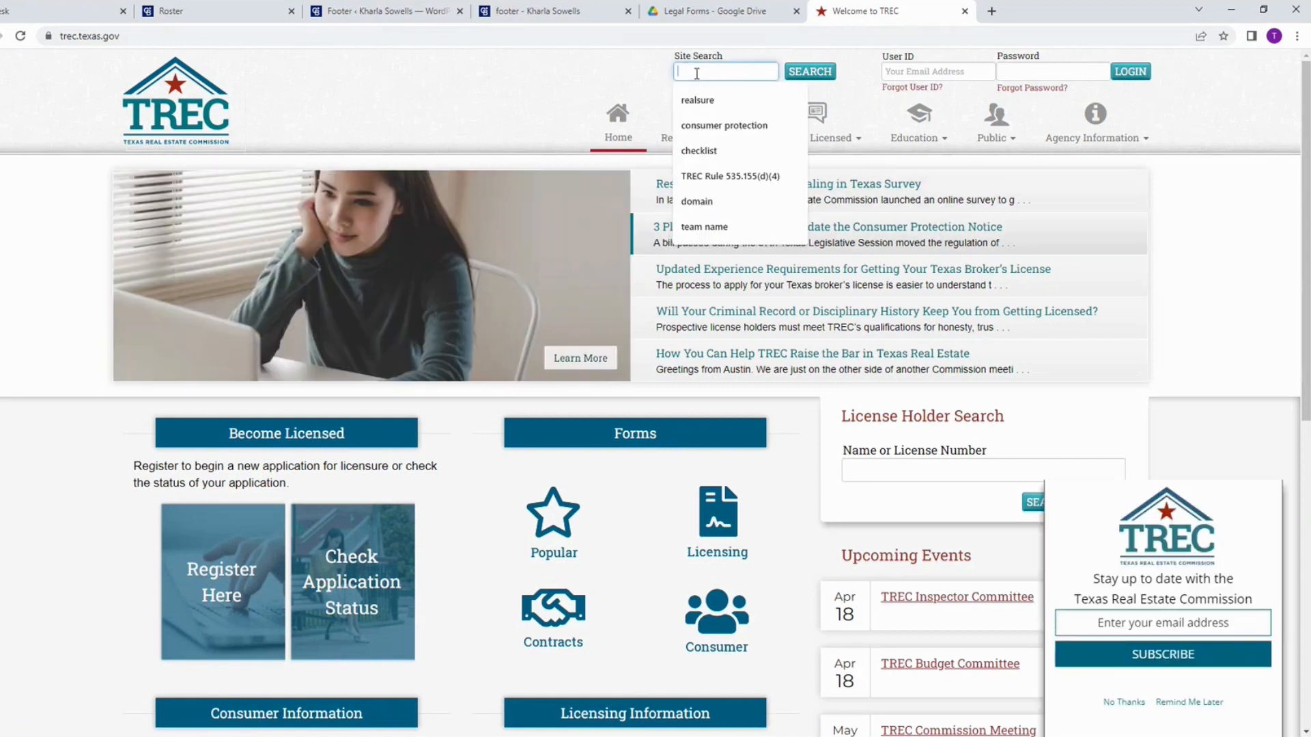
type("consumer prote")
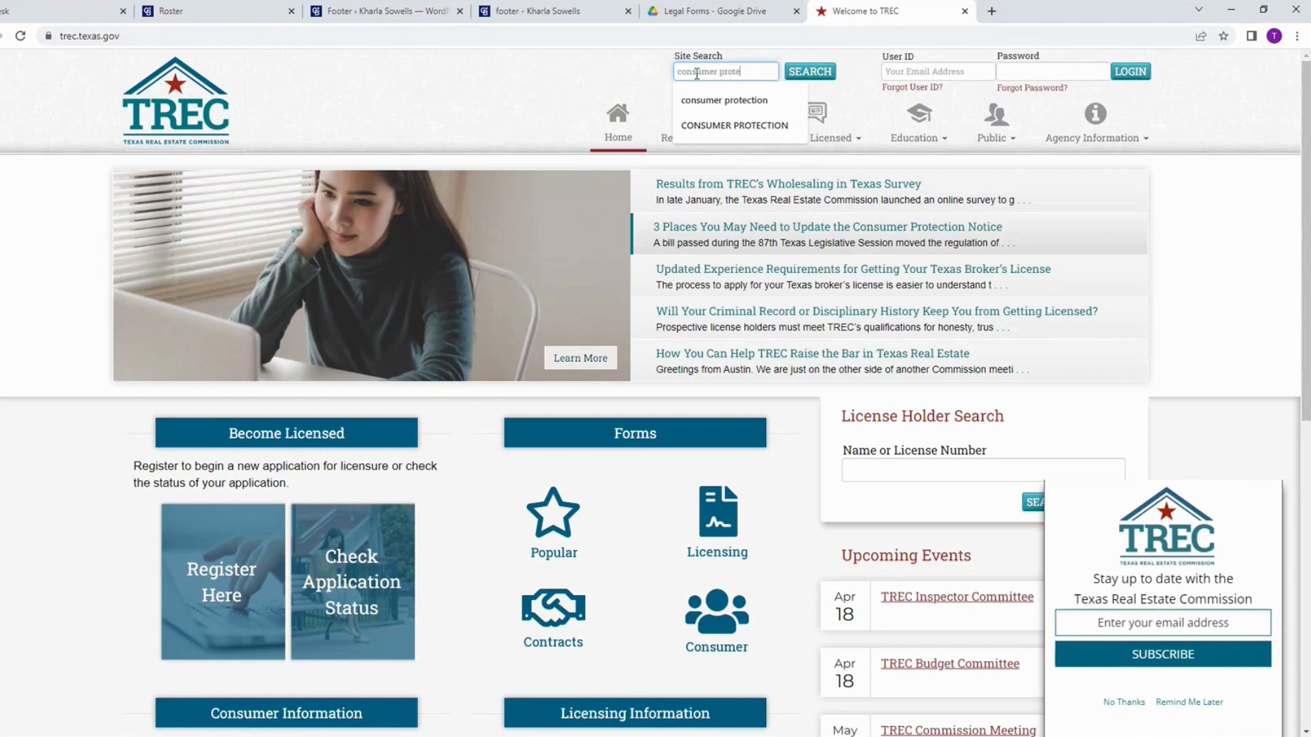
type("ction")
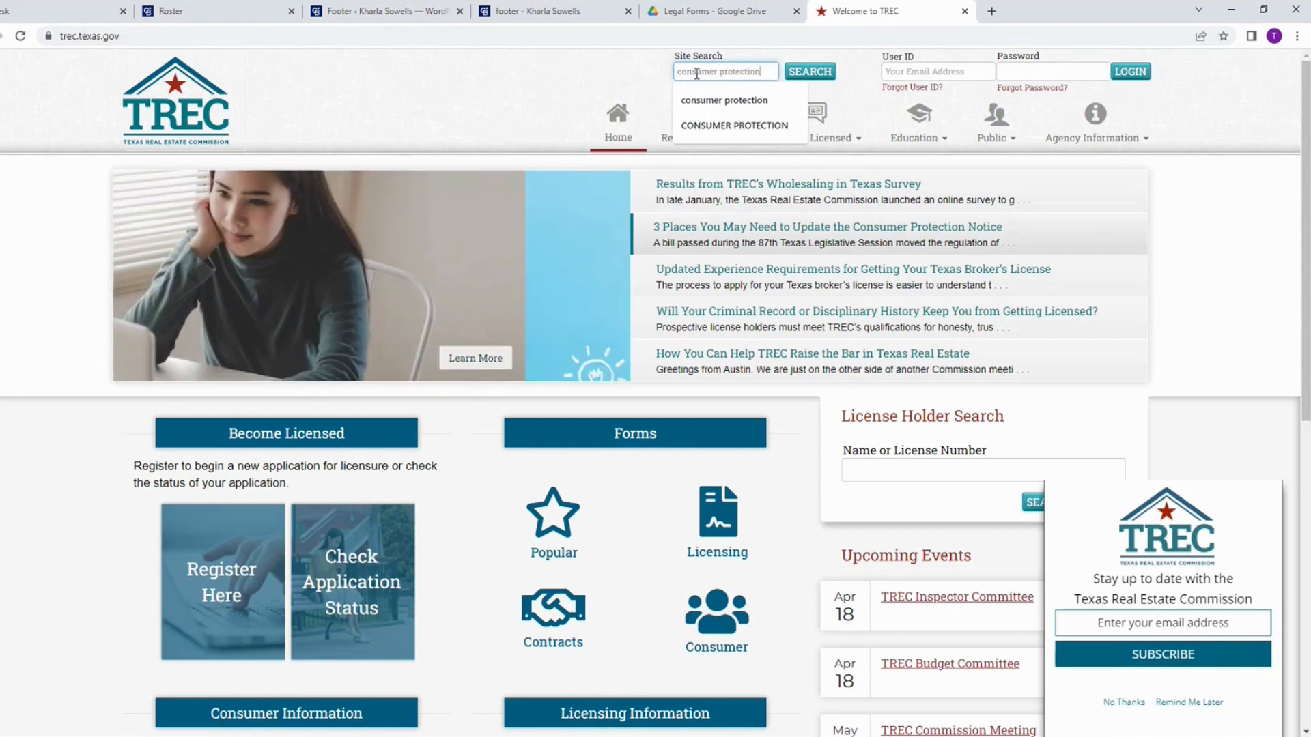
key("Return")
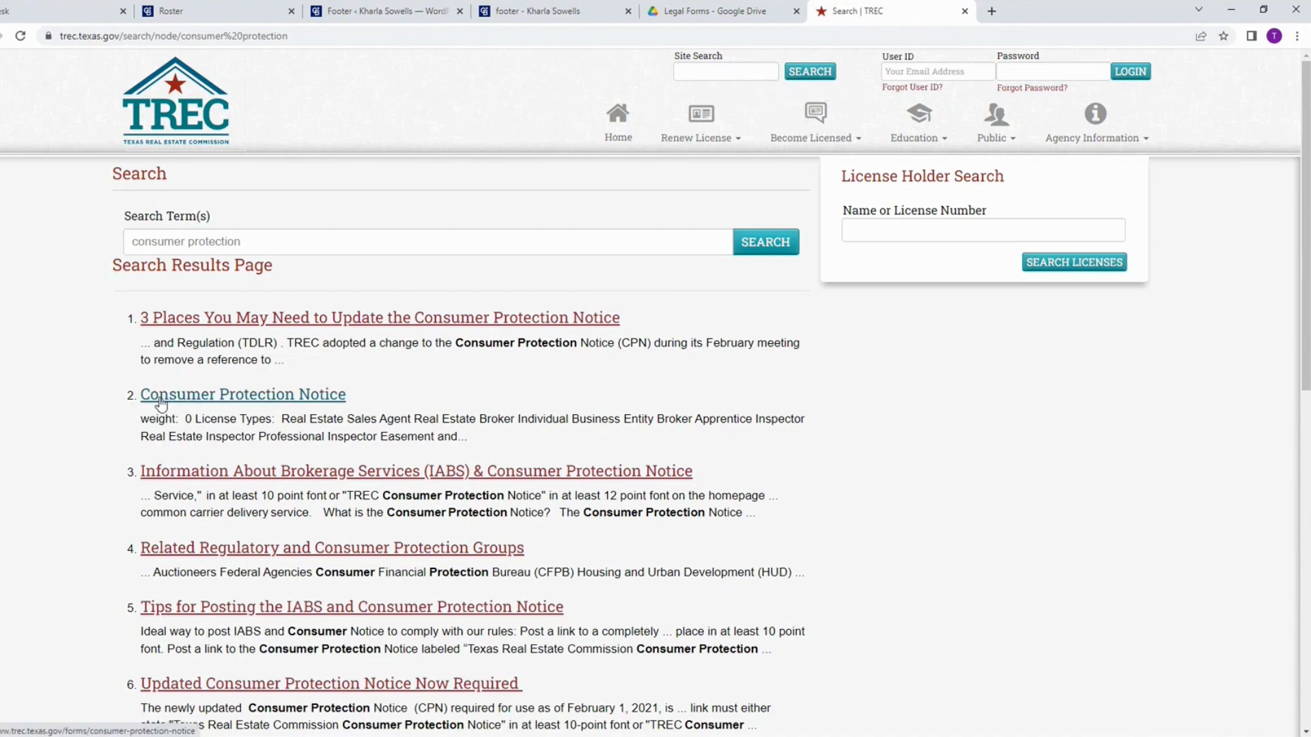
left_click(317, 401)
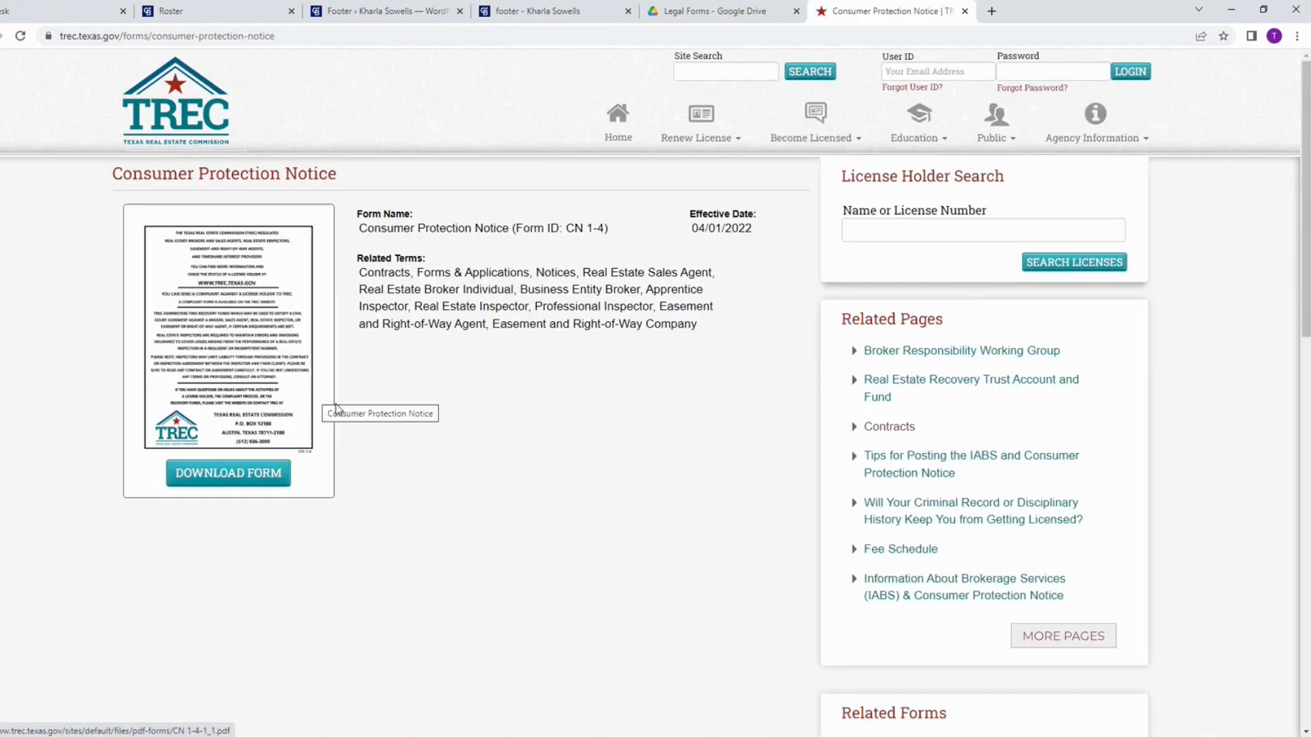
Step: Check the Consumer Protection Notice's effective date and copy the form page's web address
left_click_drag(759, 226, 686, 226)
left_click(754, 291)
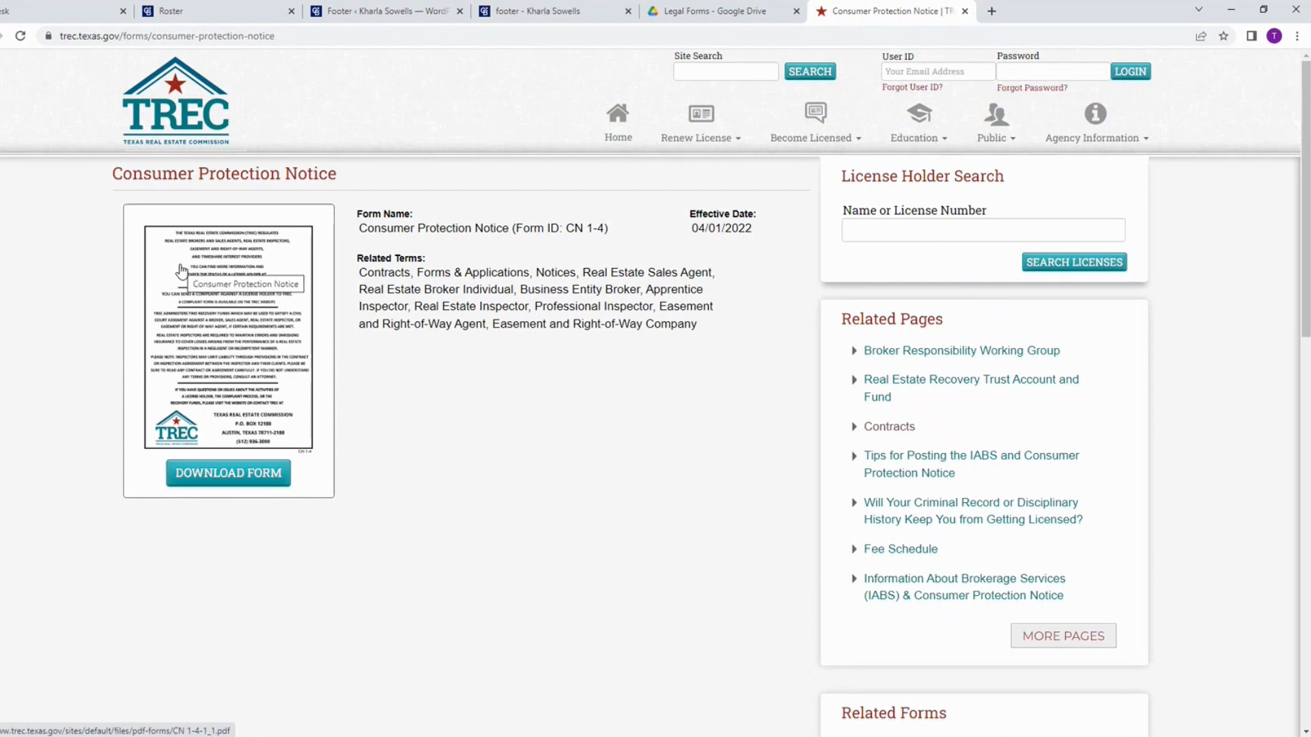
left_click(327, 36)
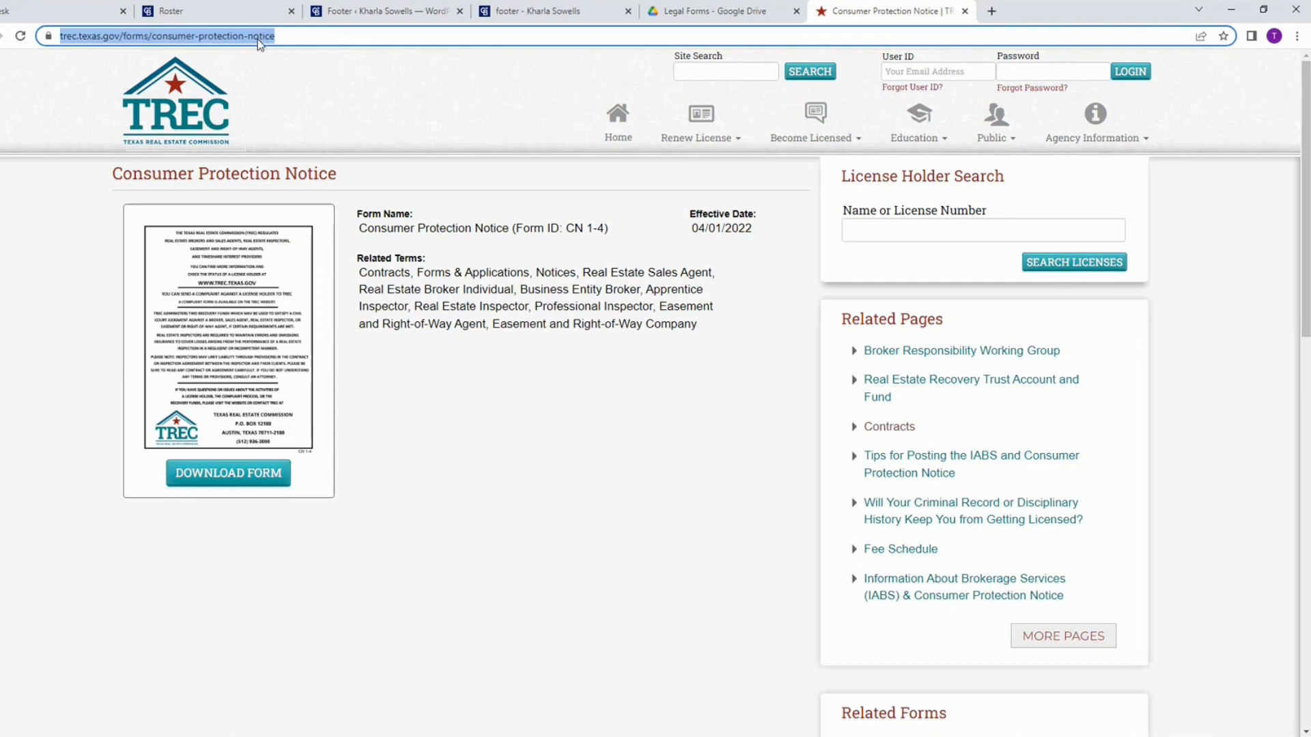
Step: Link the footer words "TEXAS REAL ESTATE COMMISSION CONSUMER PROTECTION NOTICE" to the copied TREC form page address, opening in a new tab
left_click(540, 13)
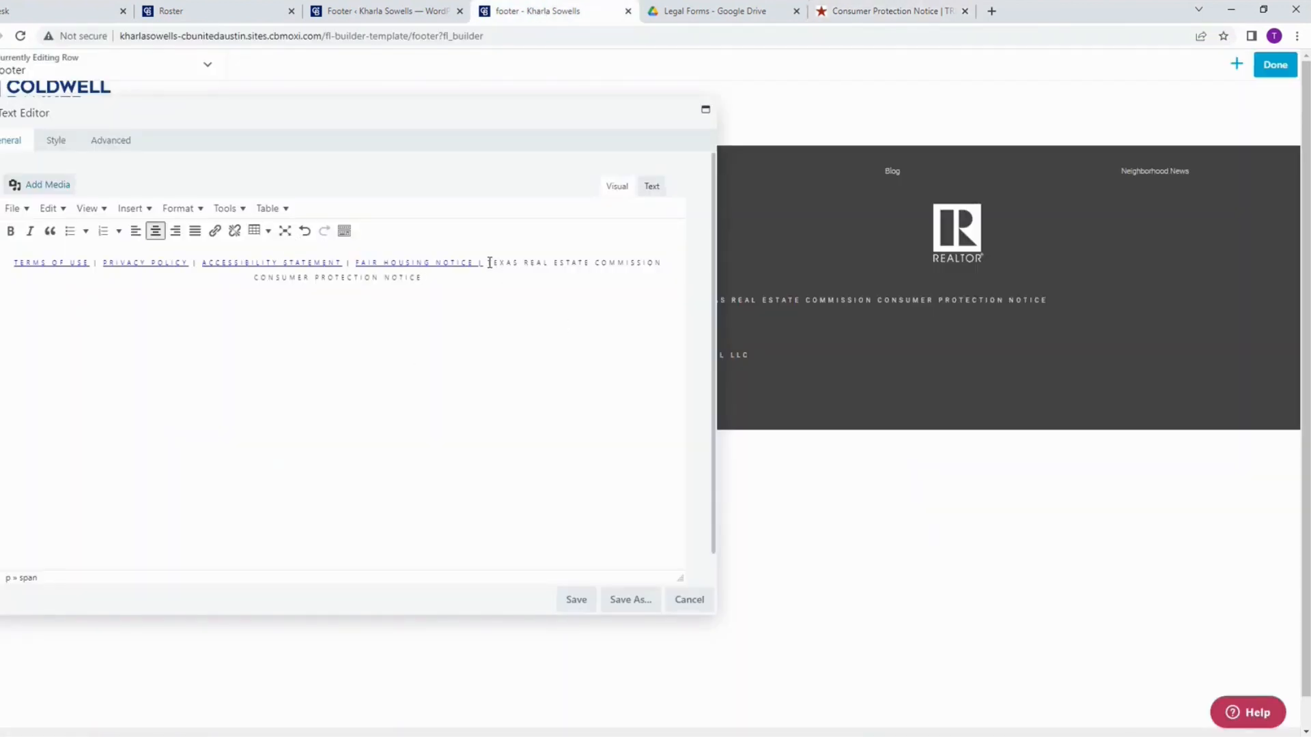
left_click_drag(487, 263, 585, 284)
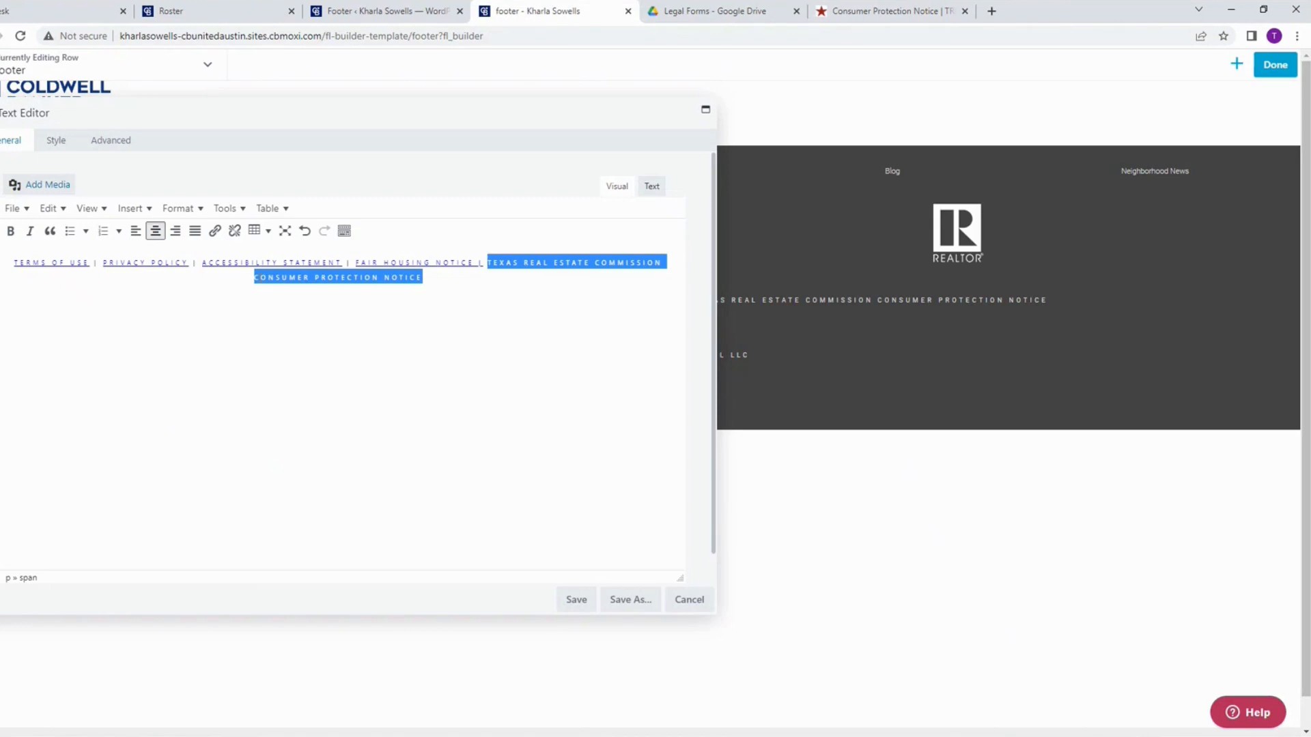
left_click(214, 232)
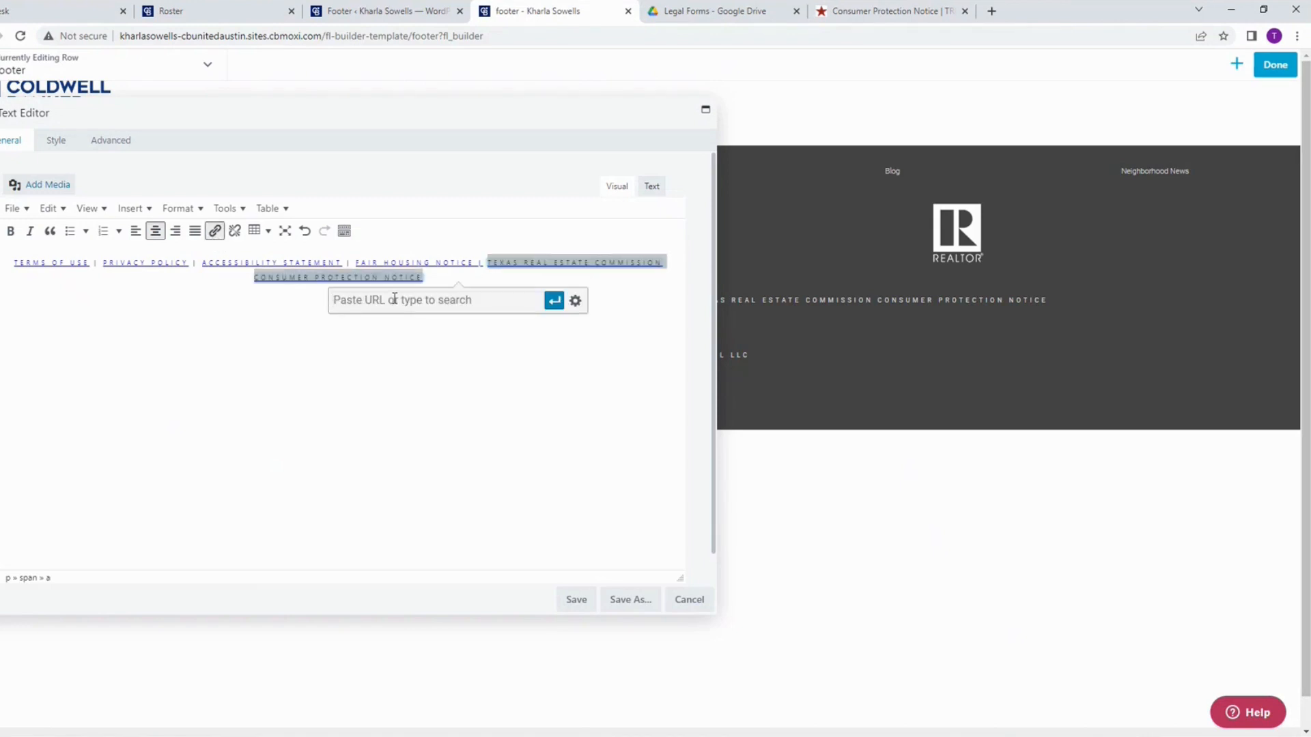
key("ctrl+v")
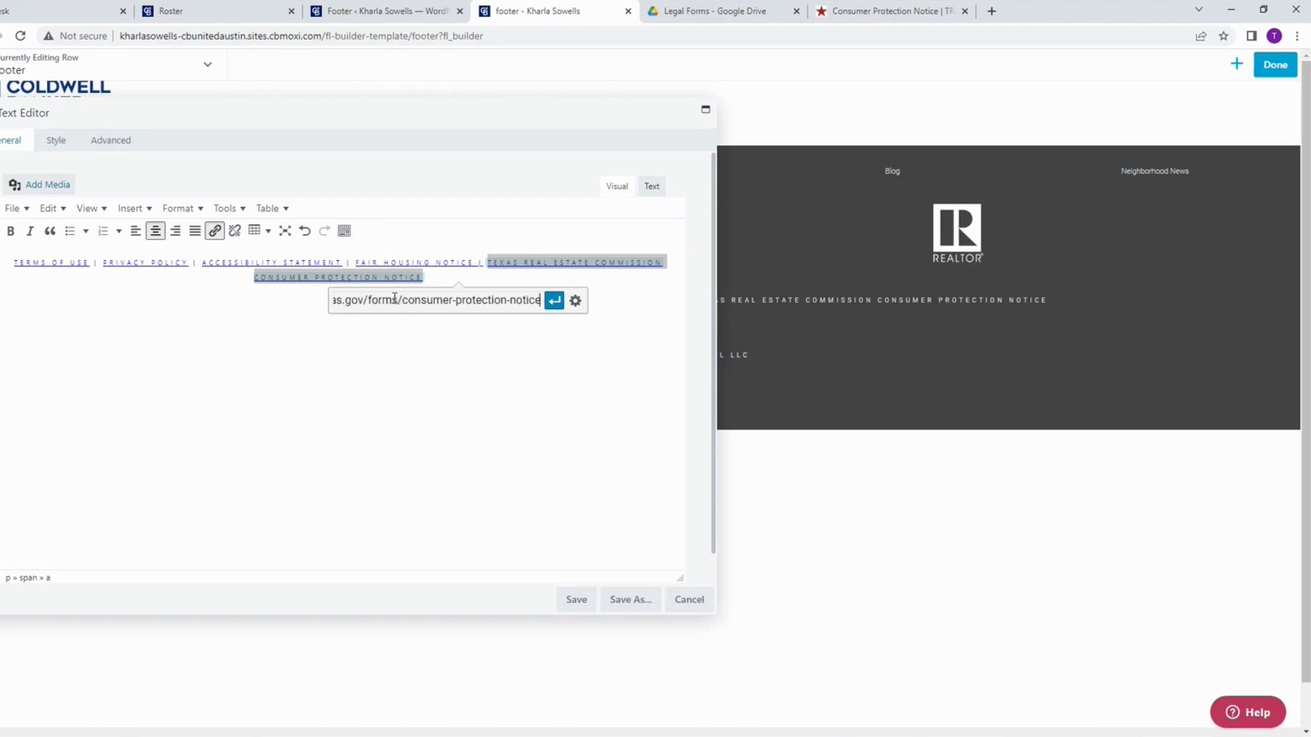
left_click(576, 302)
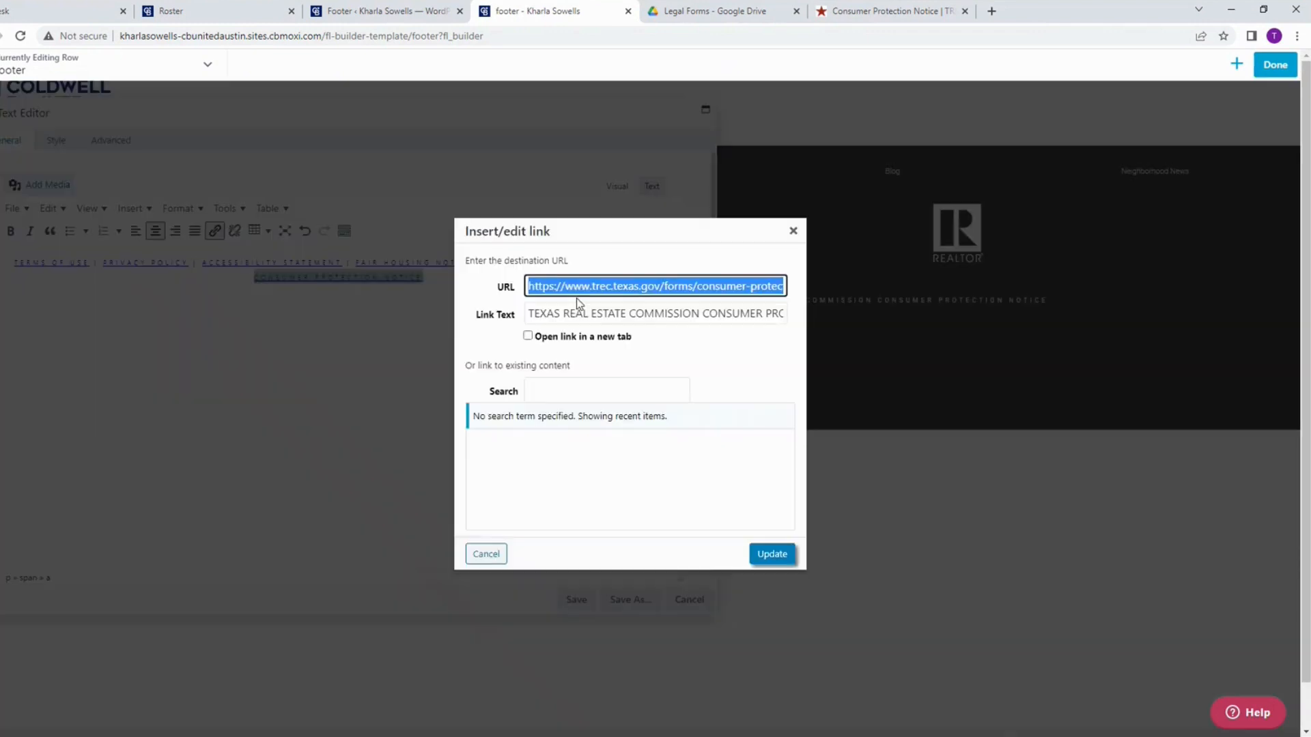
left_click(527, 335)
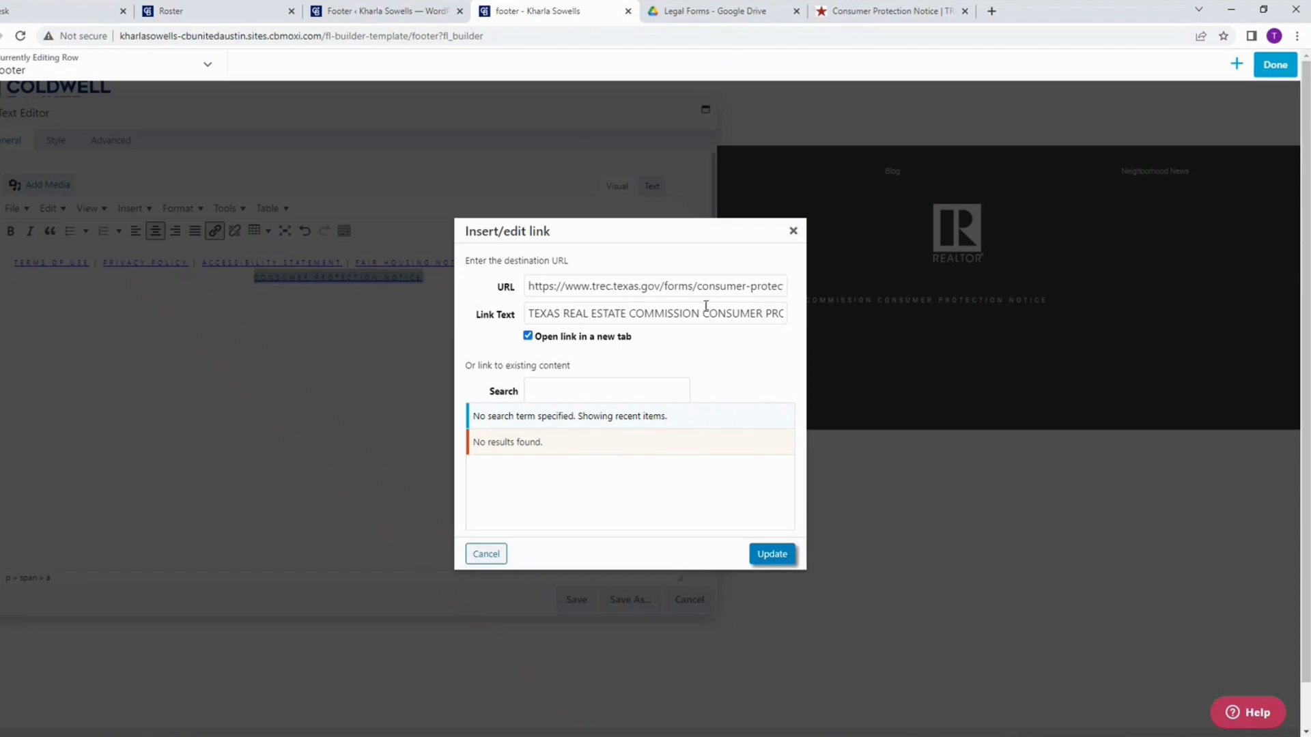
left_click(774, 554)
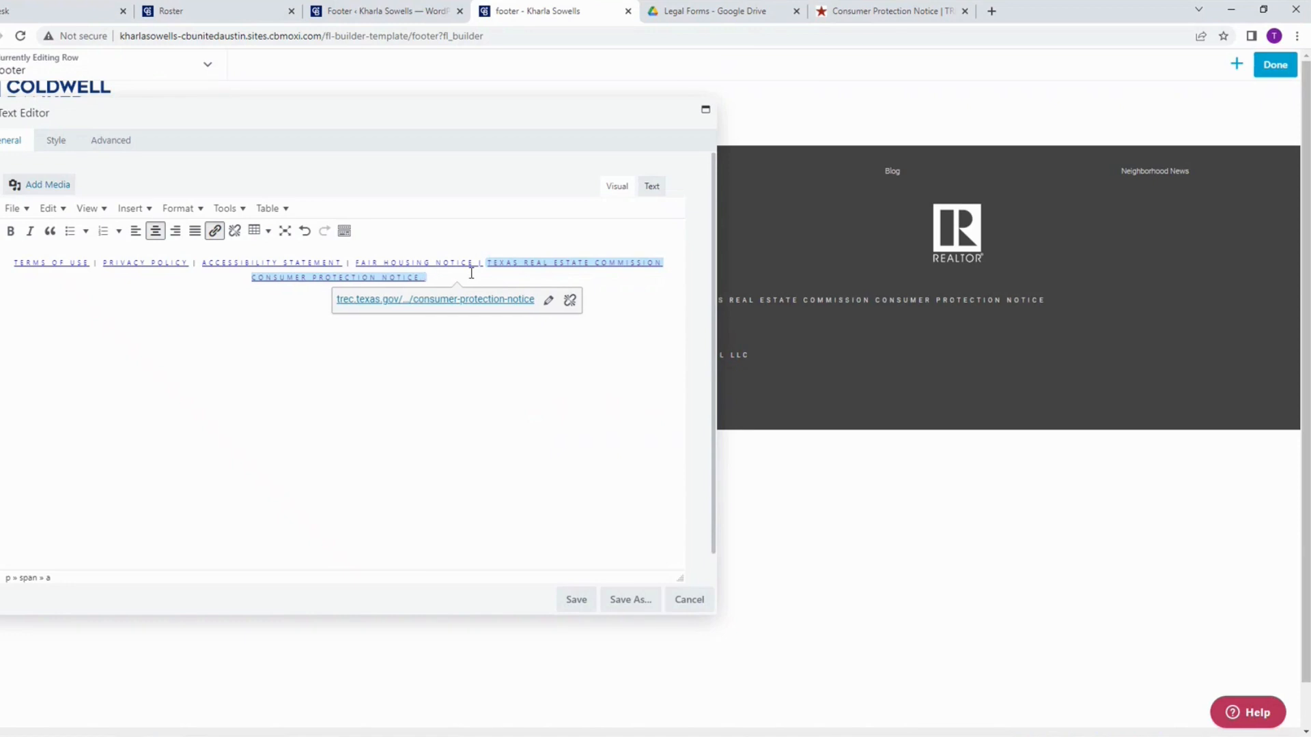
Step: Append "| TEXAS REAL ESTATE COMMISSION INFORMATION ABOUT BROKERAGE SERVICES" after the Consumer Protection Notice link in the footer text
type("| ")
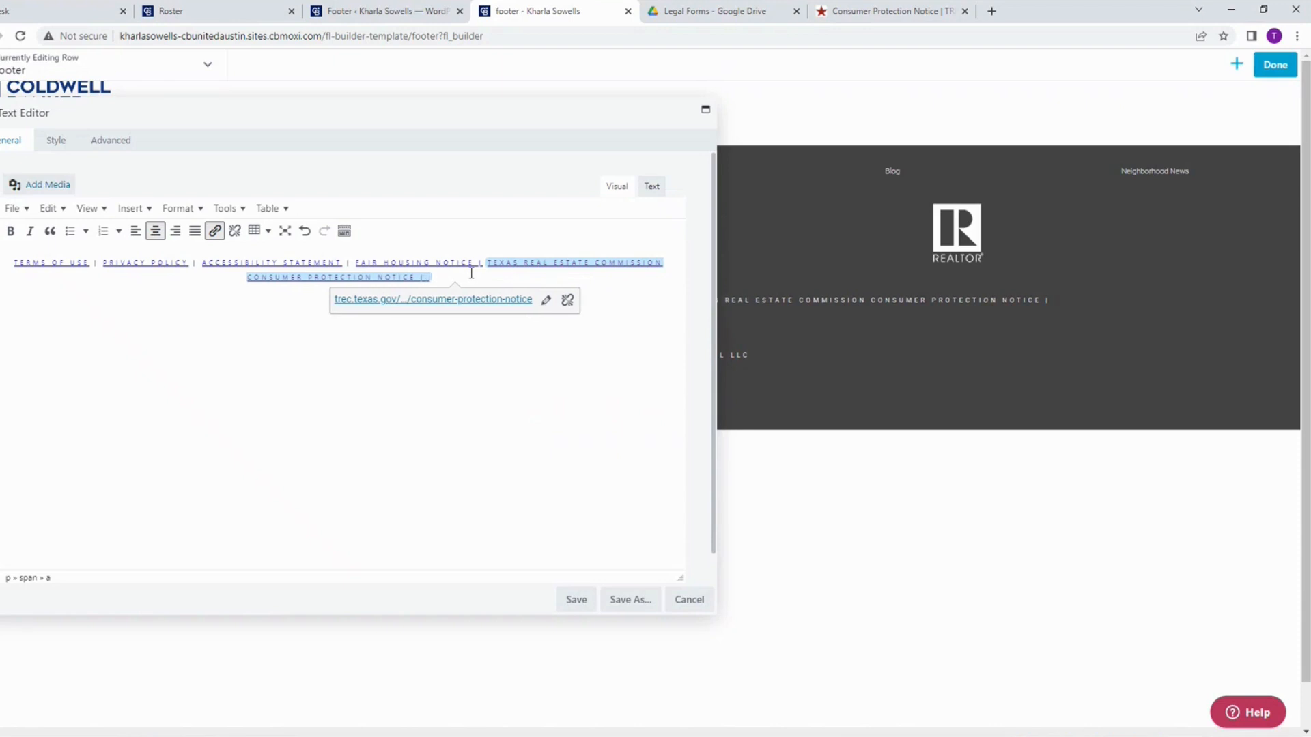
type("TEXAS REAL")
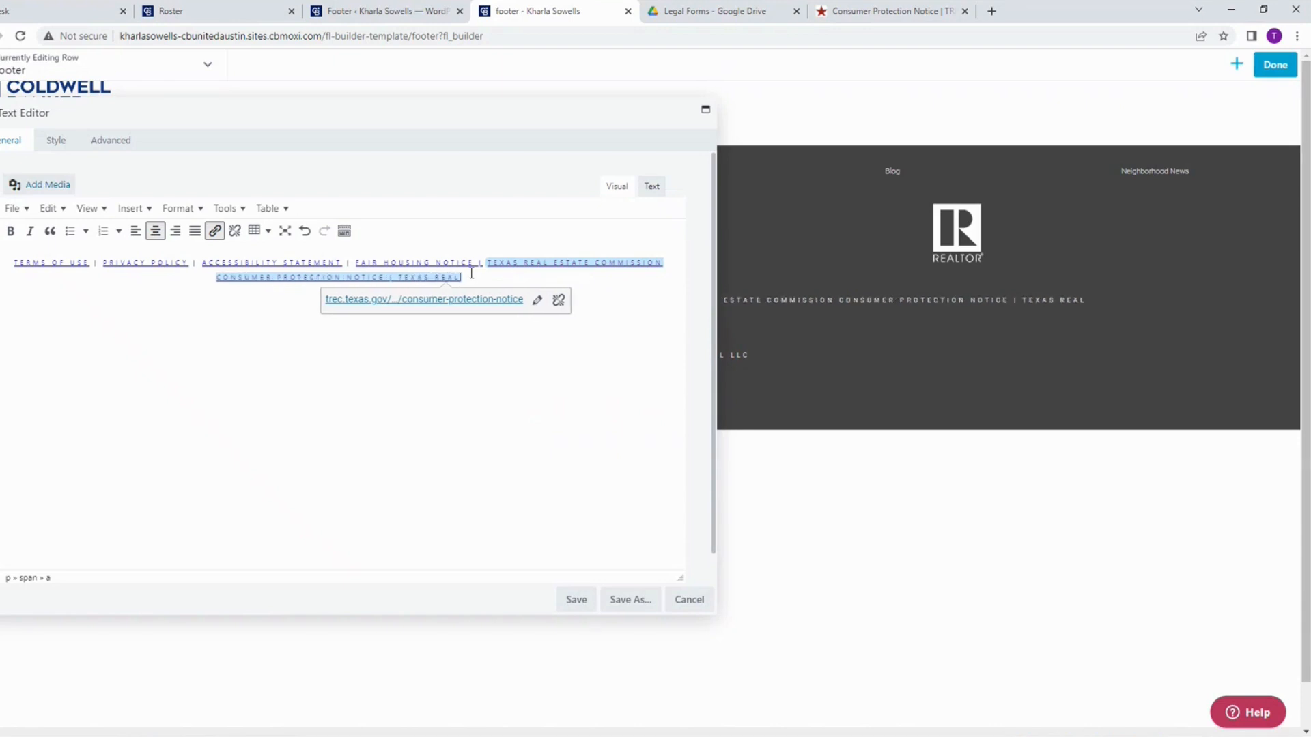
type(" ESTATE COMMI")
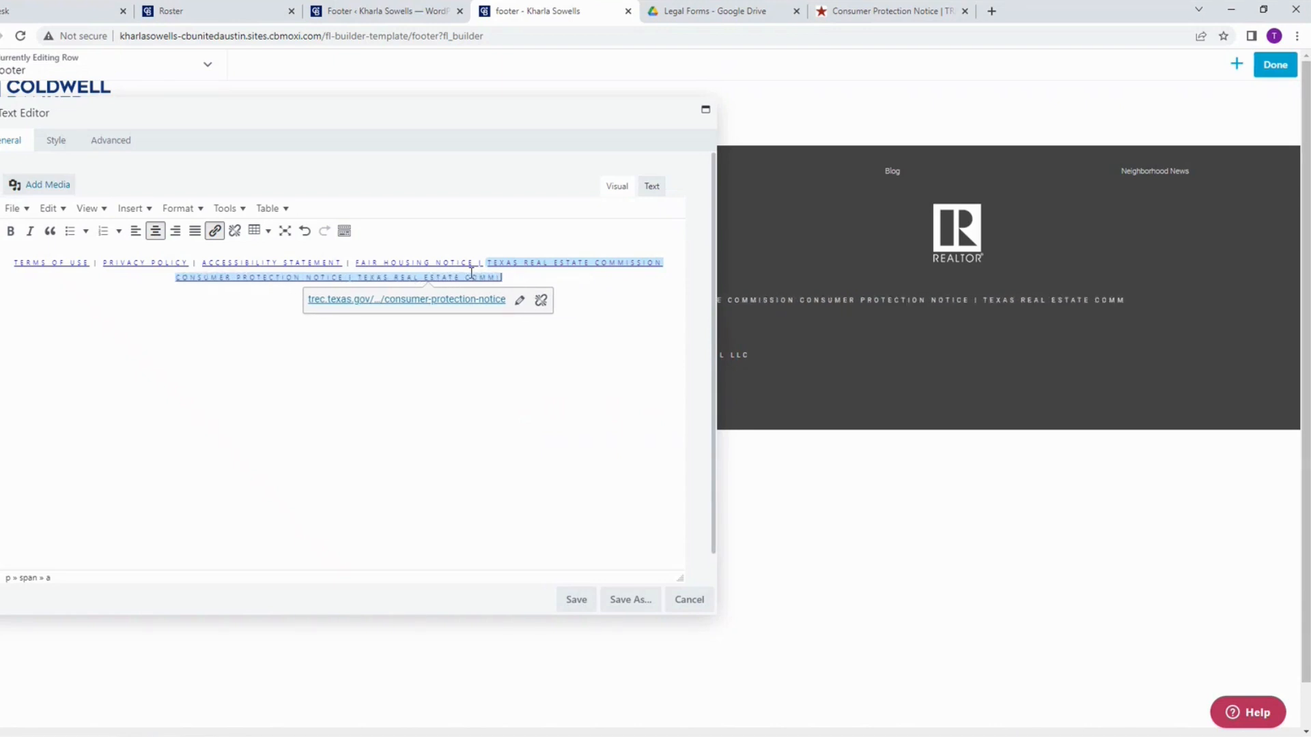
type("SSION INFORMATIO")
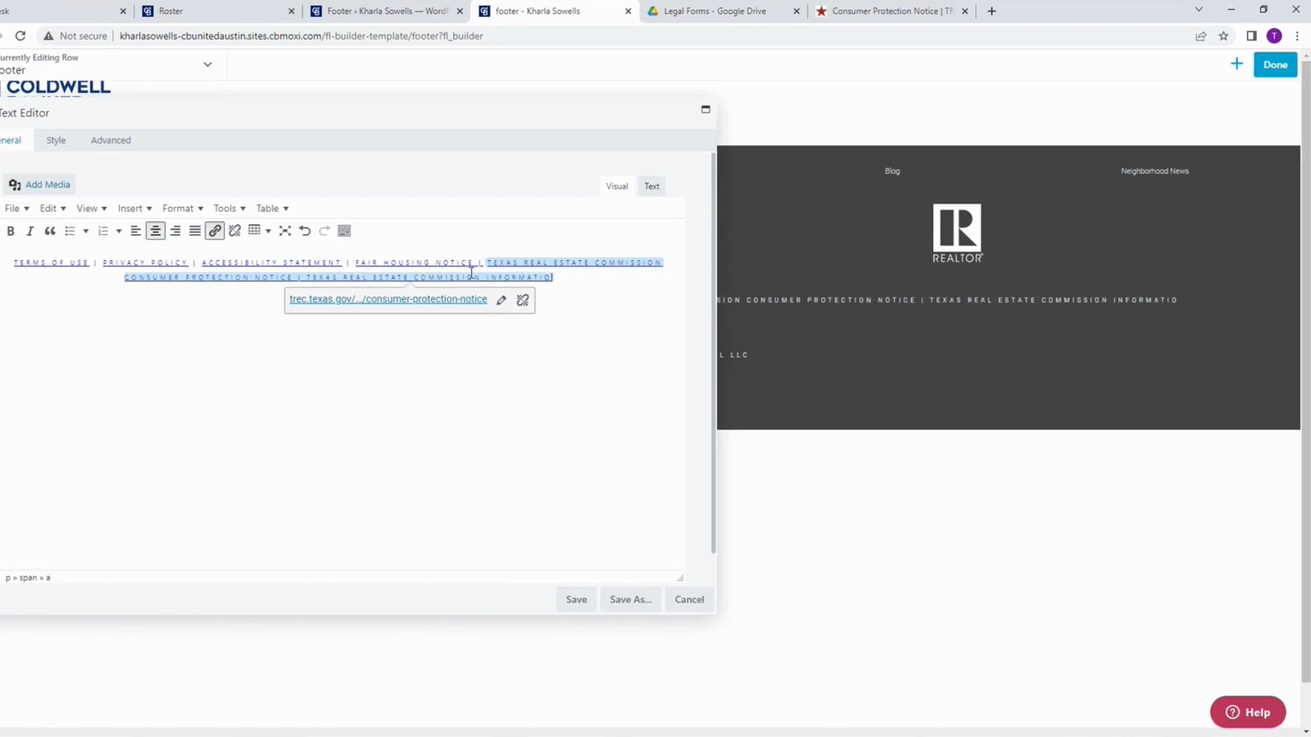
type("N ABOUT BRO")
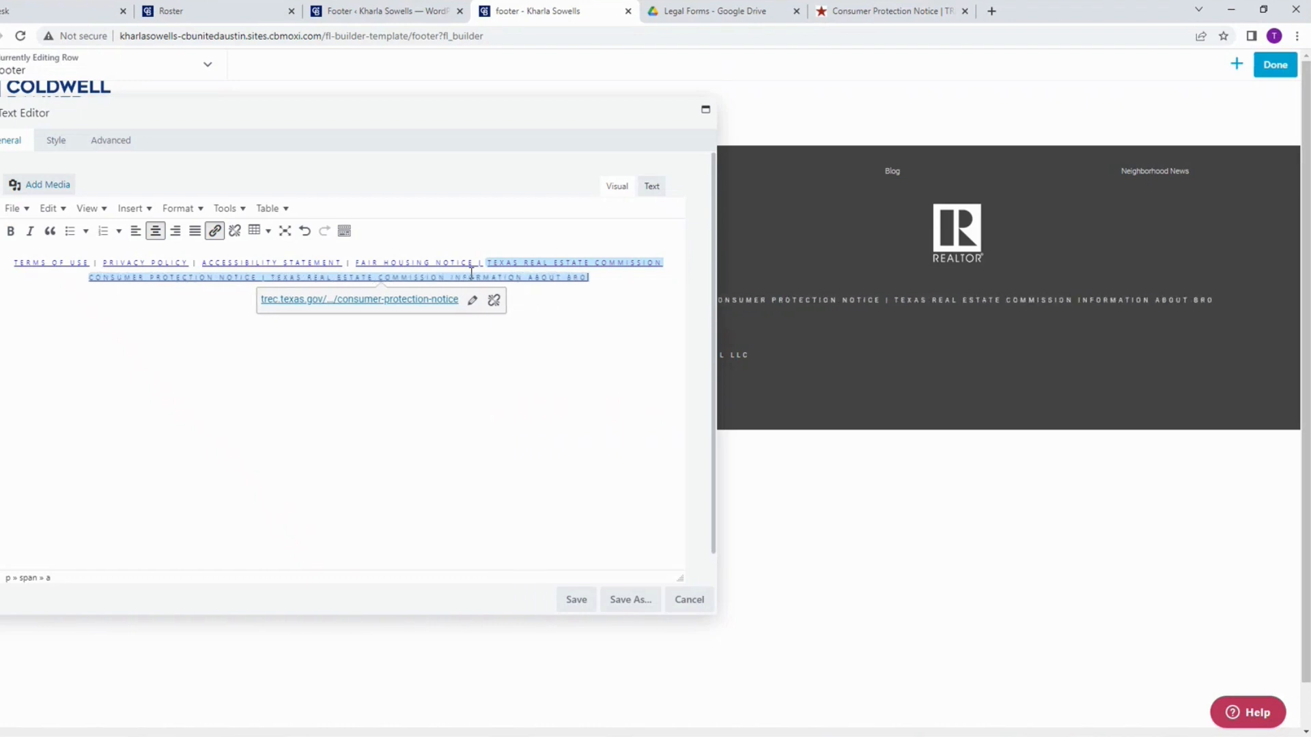
type("KERAGE SERVICE")
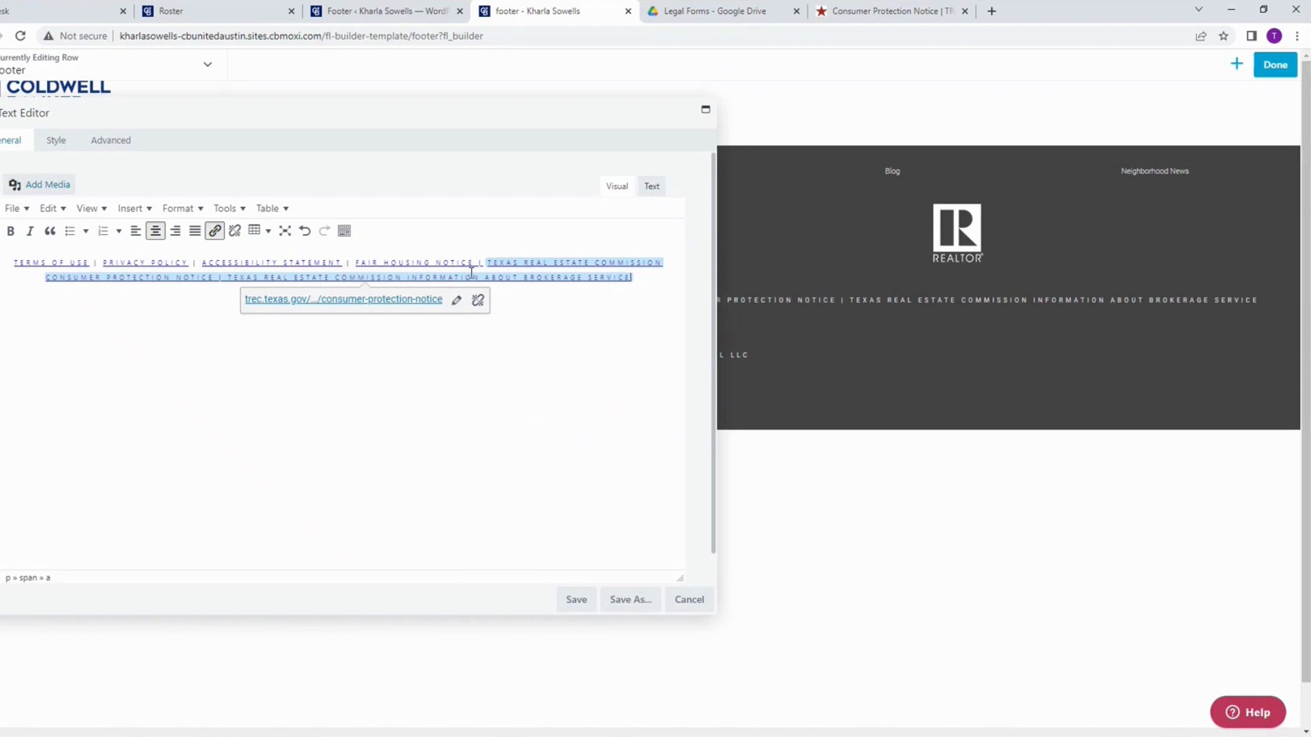
type("S")
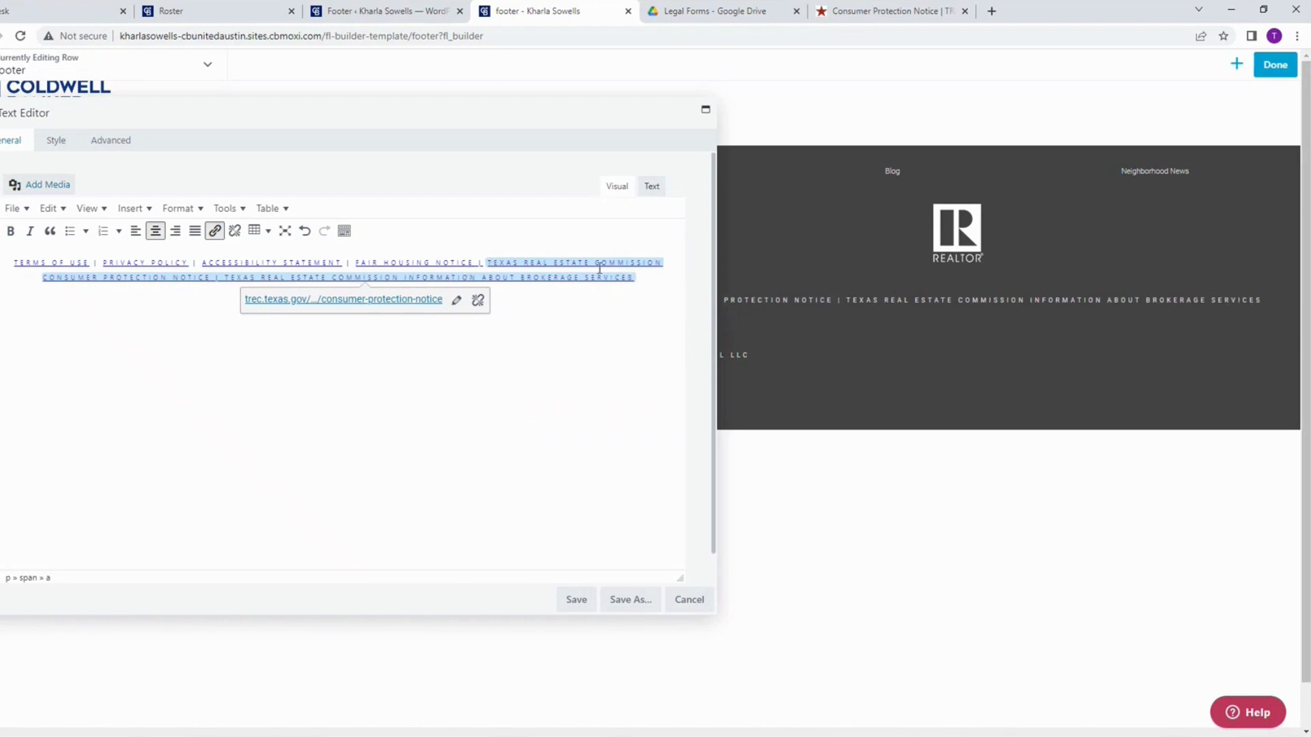
Step: Remove the inherited Consumer Protection Notice hyperlink from the separator and the words "TEXAS REAL ESTATE COMMISSION INFORMATION ABOUT BROKERAGE SERVICES"
left_click_drag(640, 278, 218, 278)
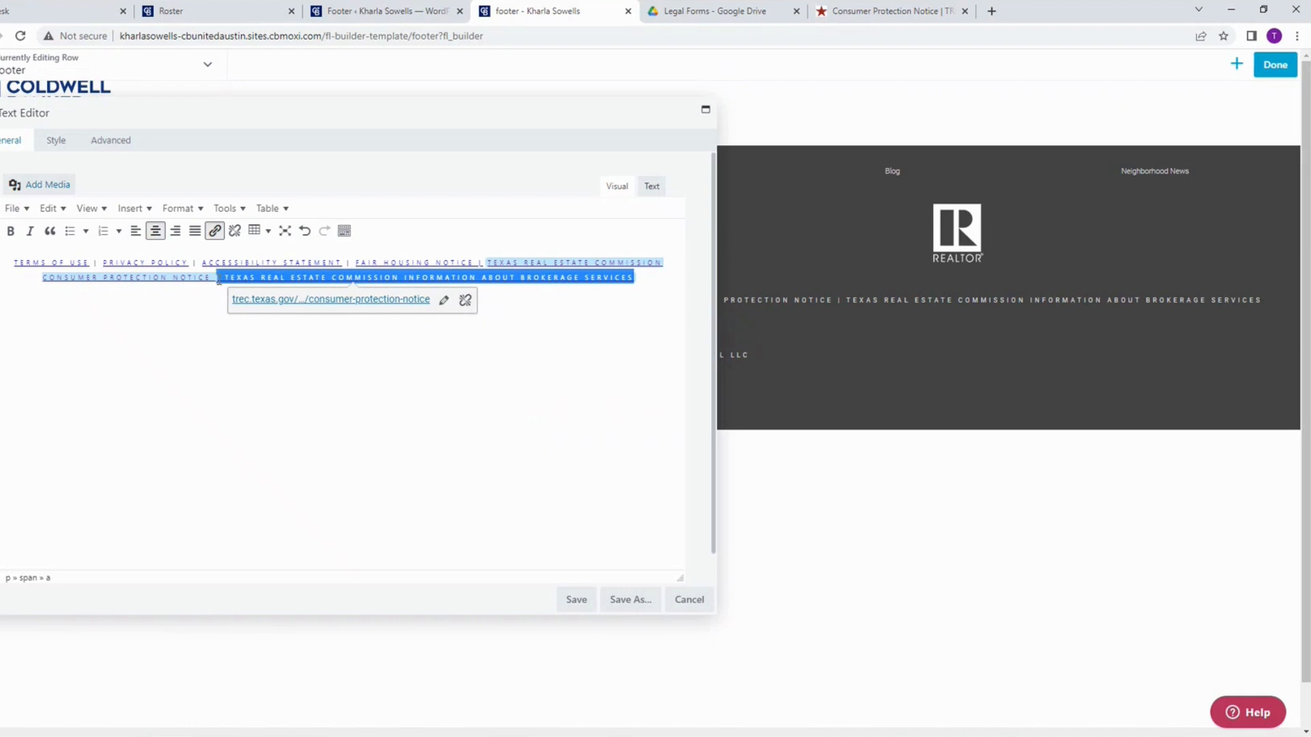
left_click(236, 232)
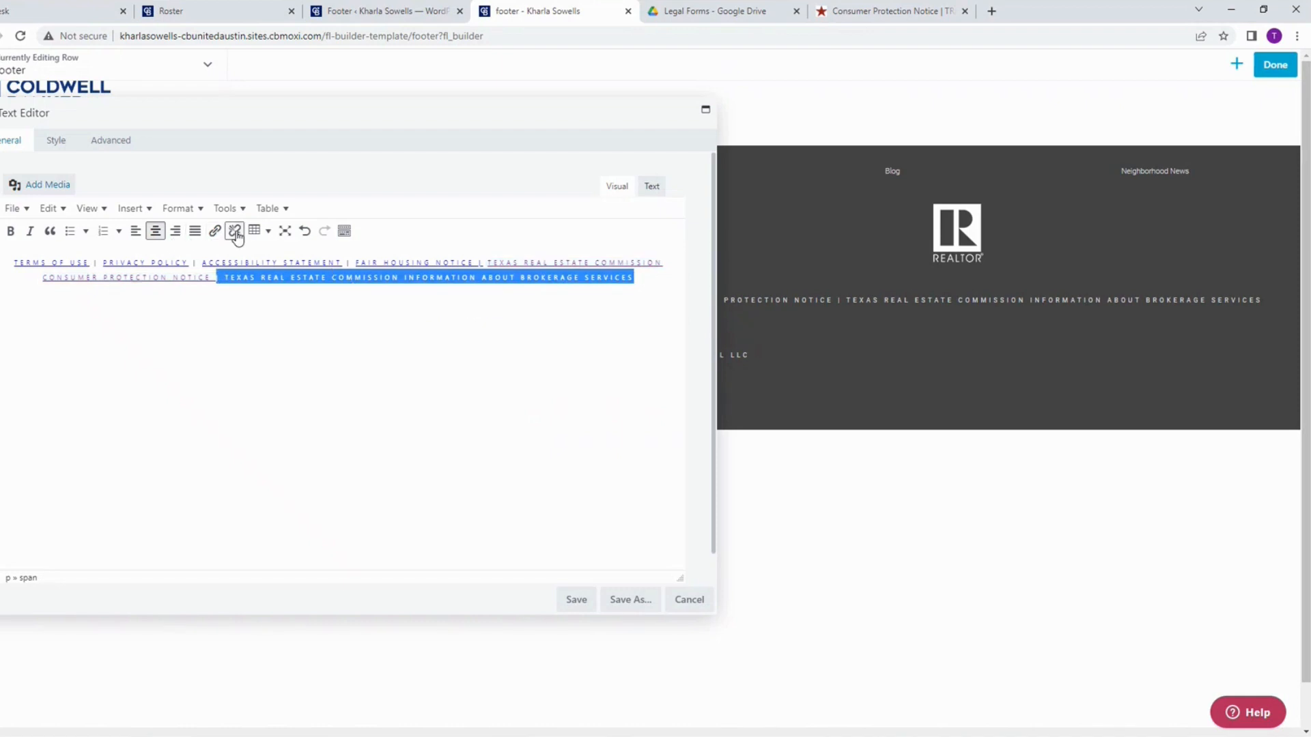
left_click(497, 355)
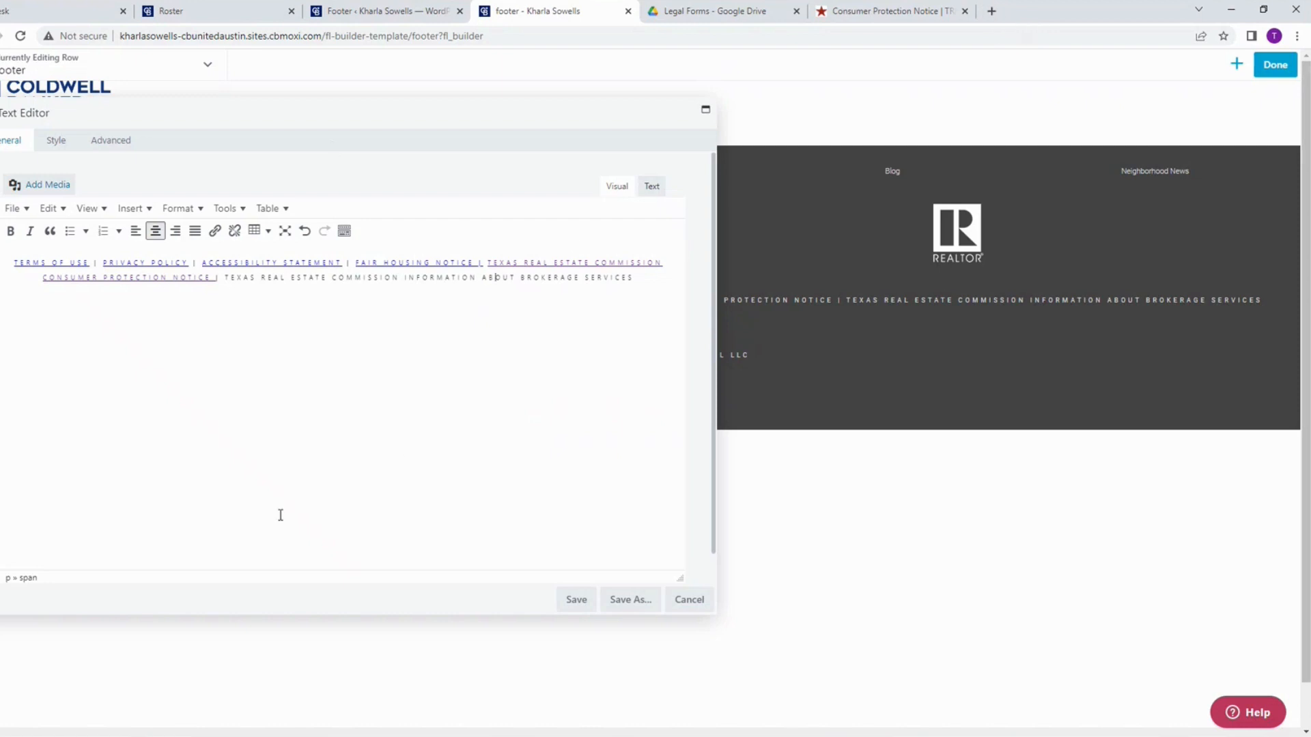
Step: Open Google Drive in a new browser tab and go to the already open Legal Forms folder
left_click(992, 11)
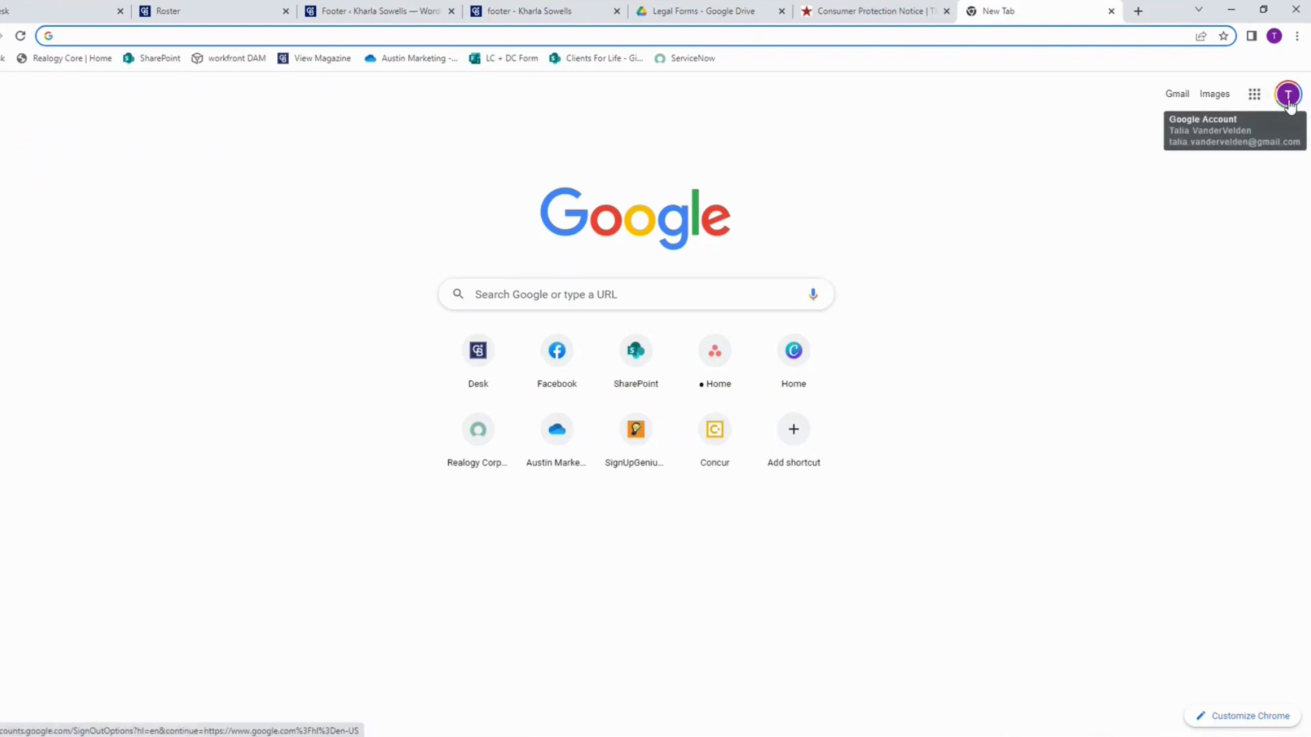
left_click(1253, 100)
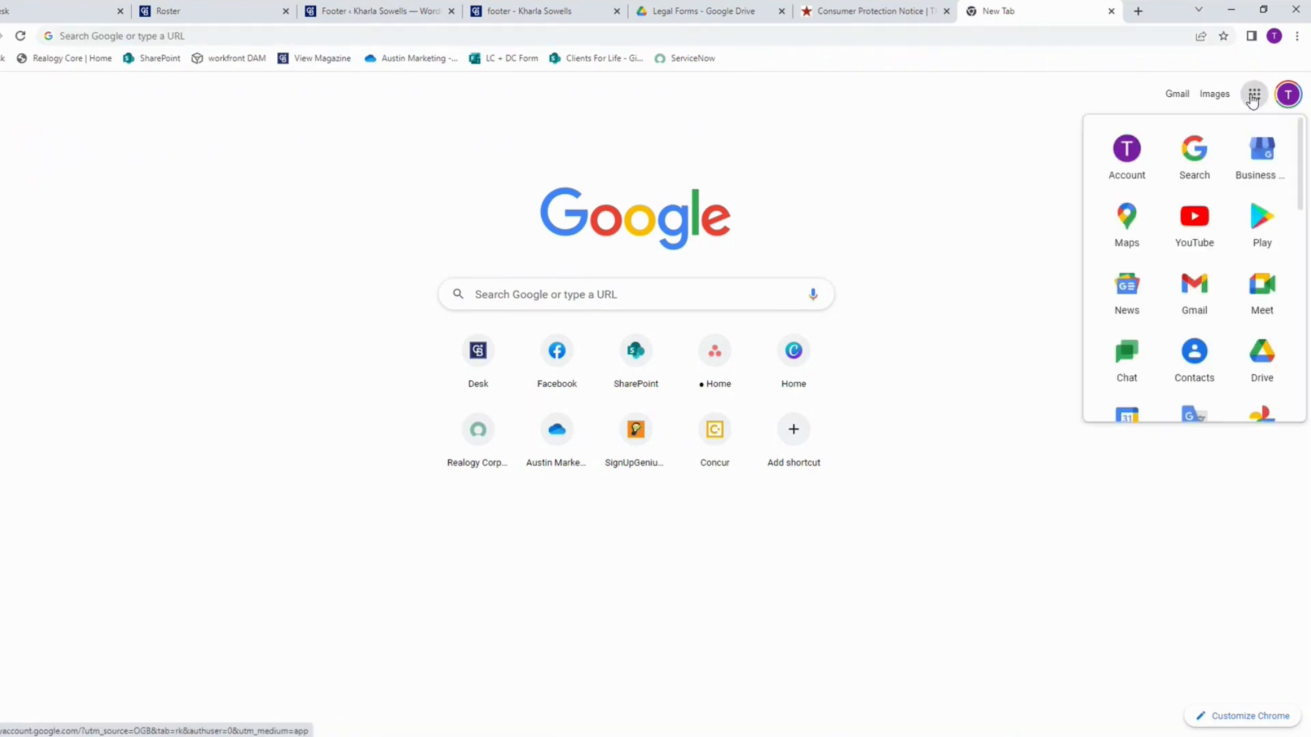
left_click(1262, 357)
left_click(701, 11)
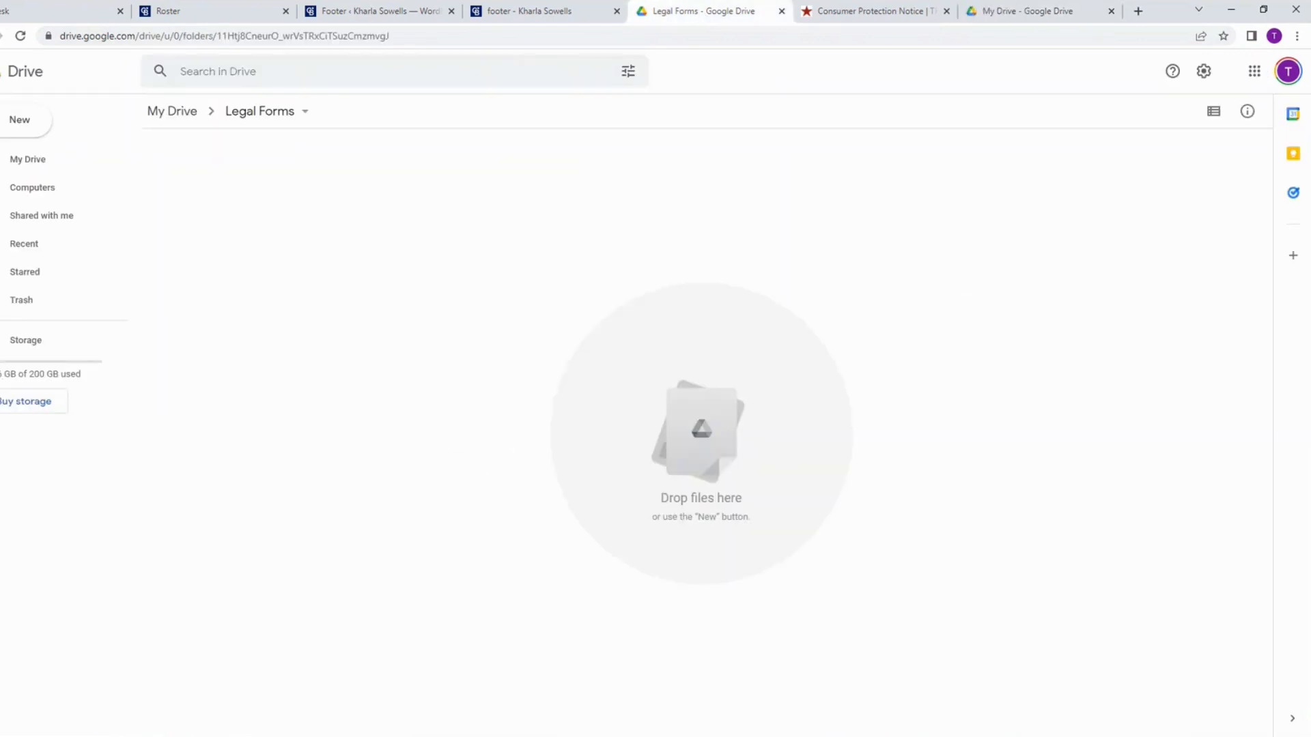
Step: Upload GL_How_to_List_and_Handle_Objections_Brochure.pdf from the Downloads folder to the Legal Forms folder
mouse_move(77, 736)
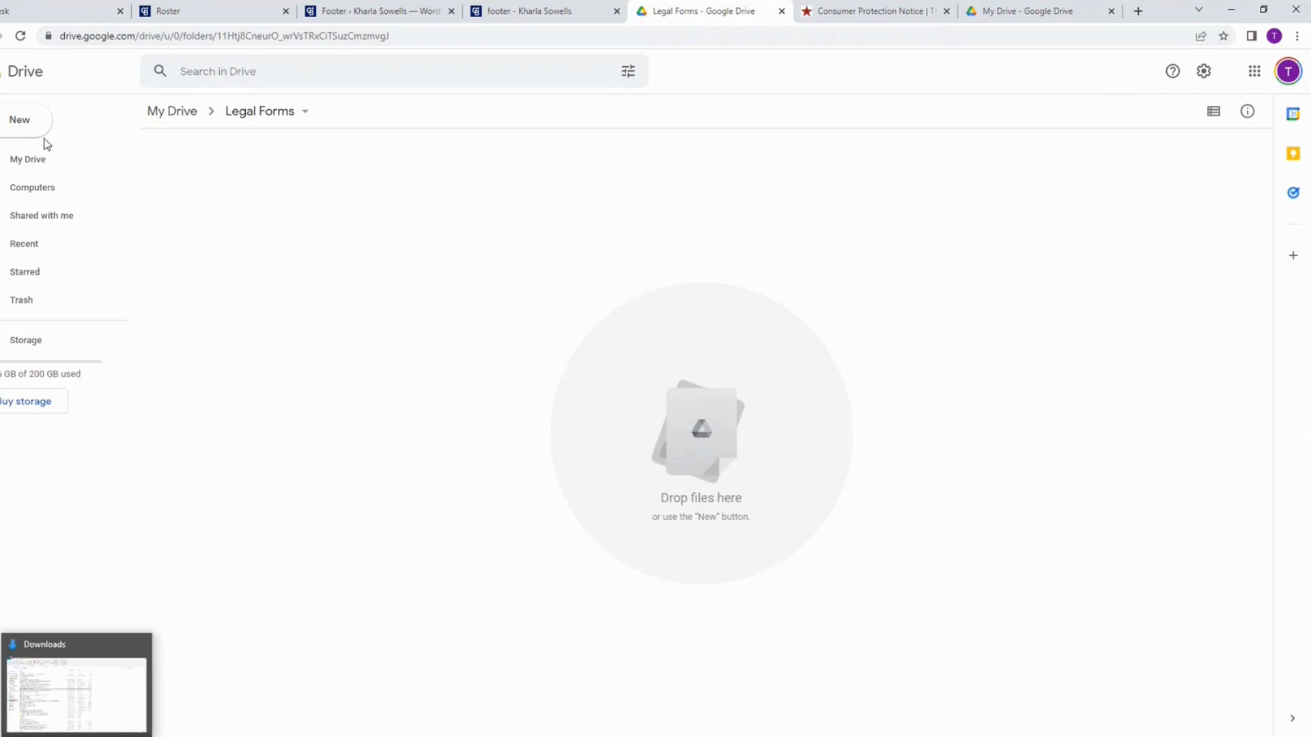
left_click(21, 125)
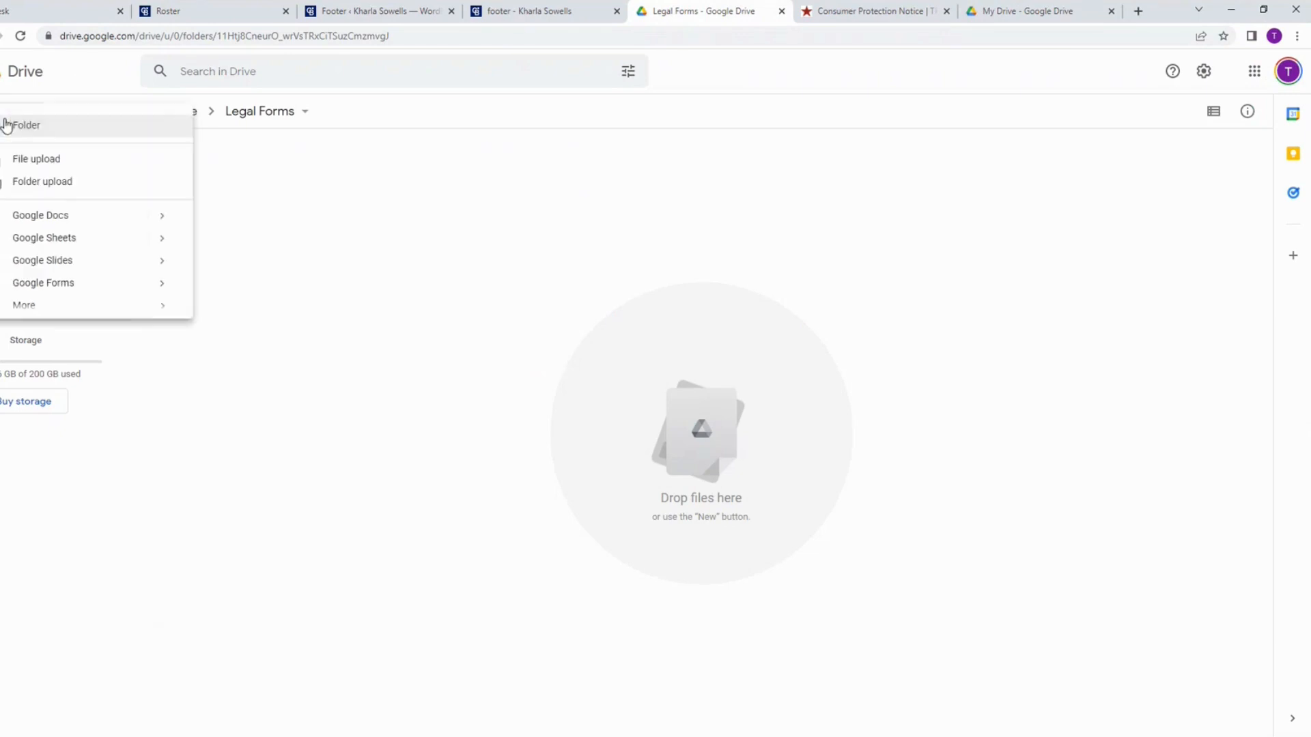
left_click(45, 165)
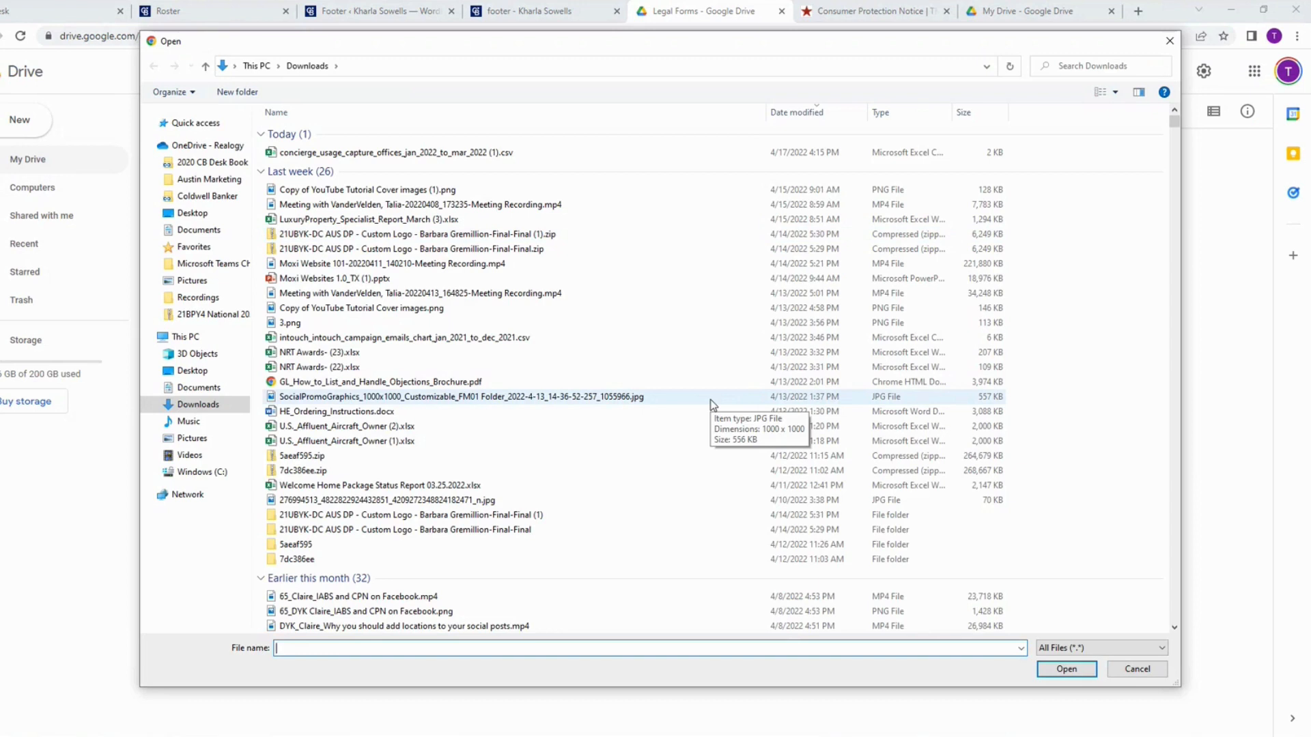
left_click(456, 381)
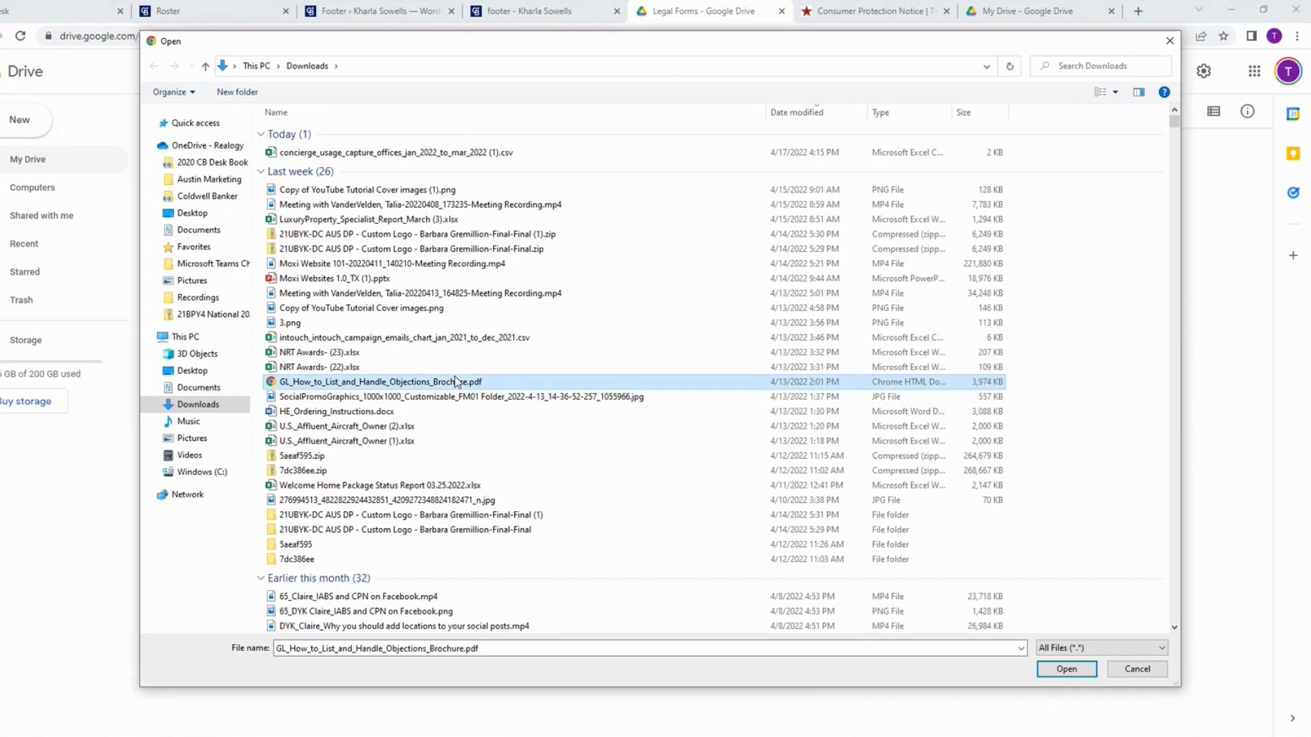
left_click(1066, 669)
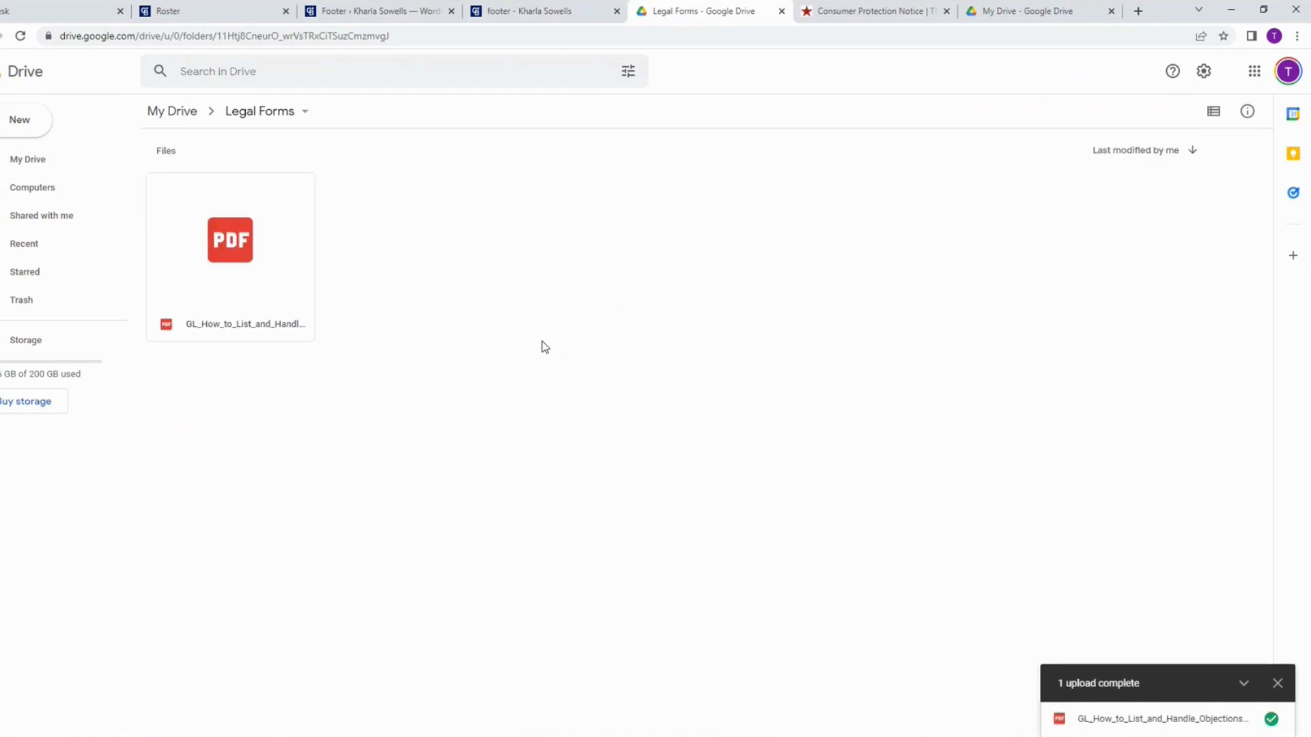
Step: Open the uploaded PDF, change its sharing to anyone with the link, and copy the link
double_click(240, 250)
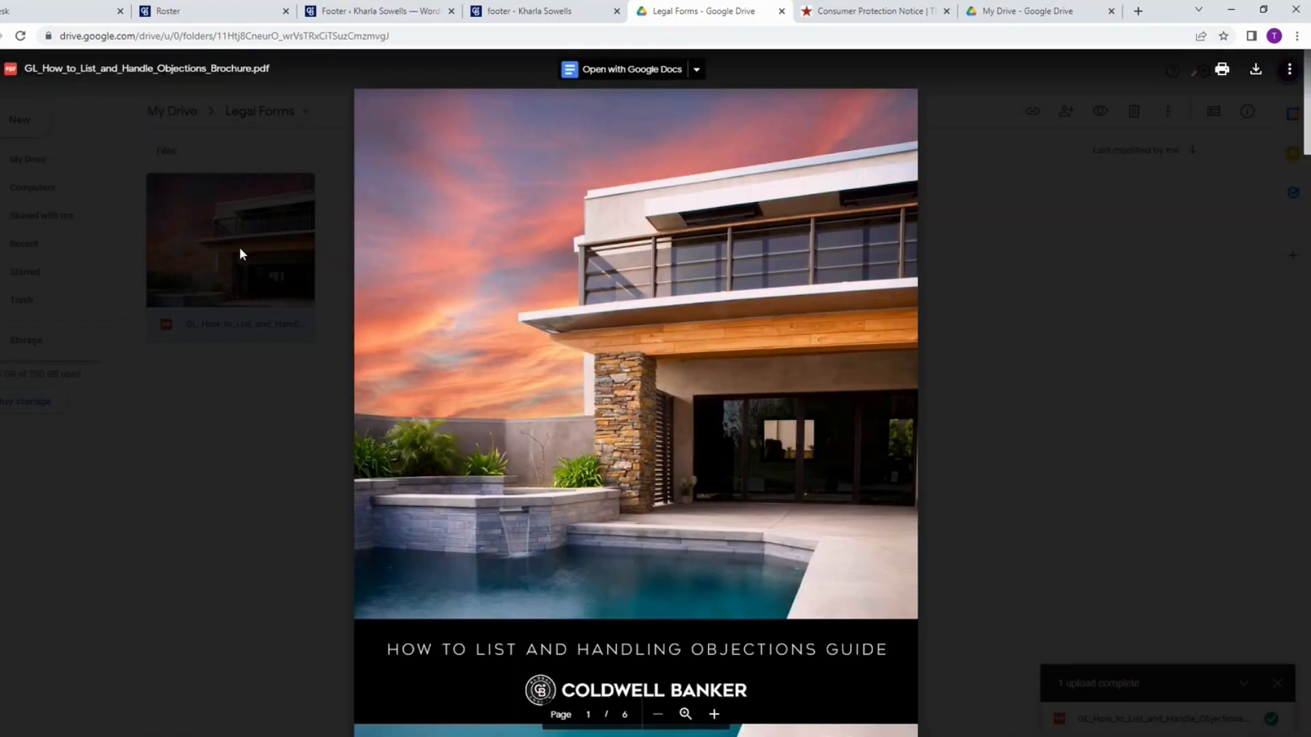
left_click(1288, 73)
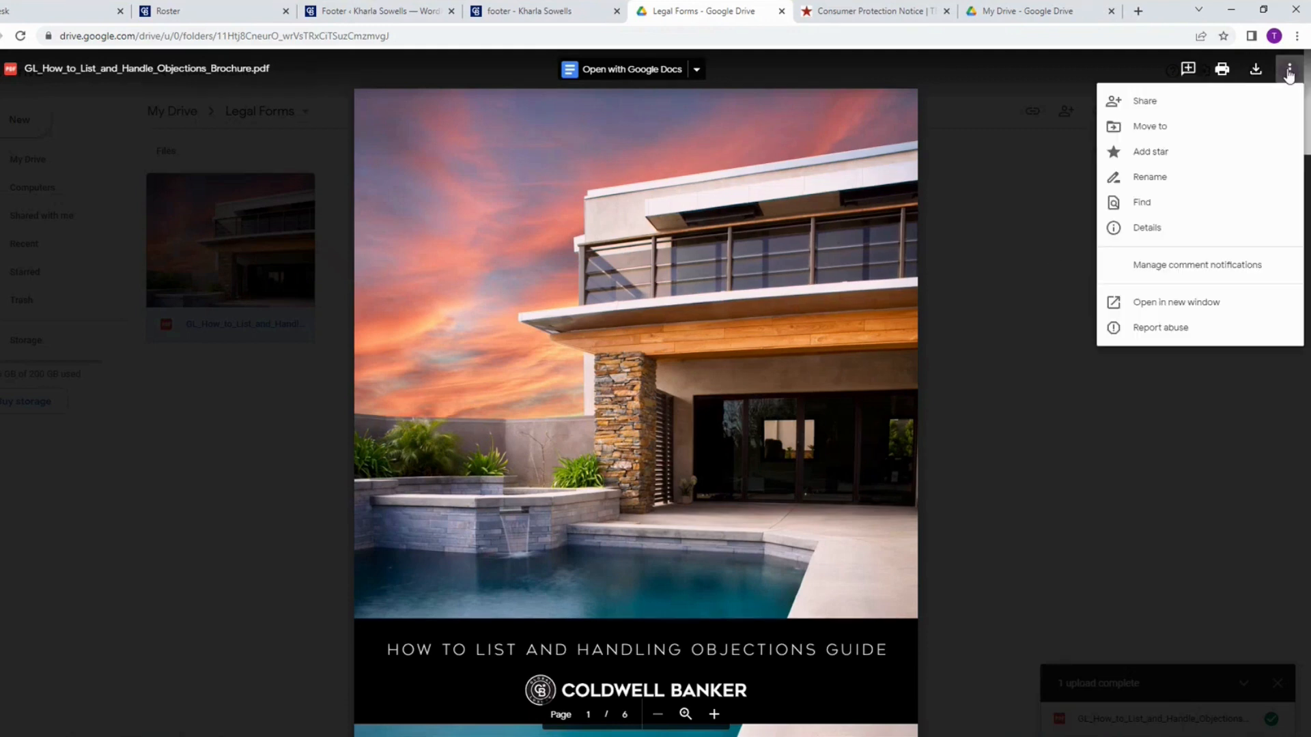
left_click(1162, 104)
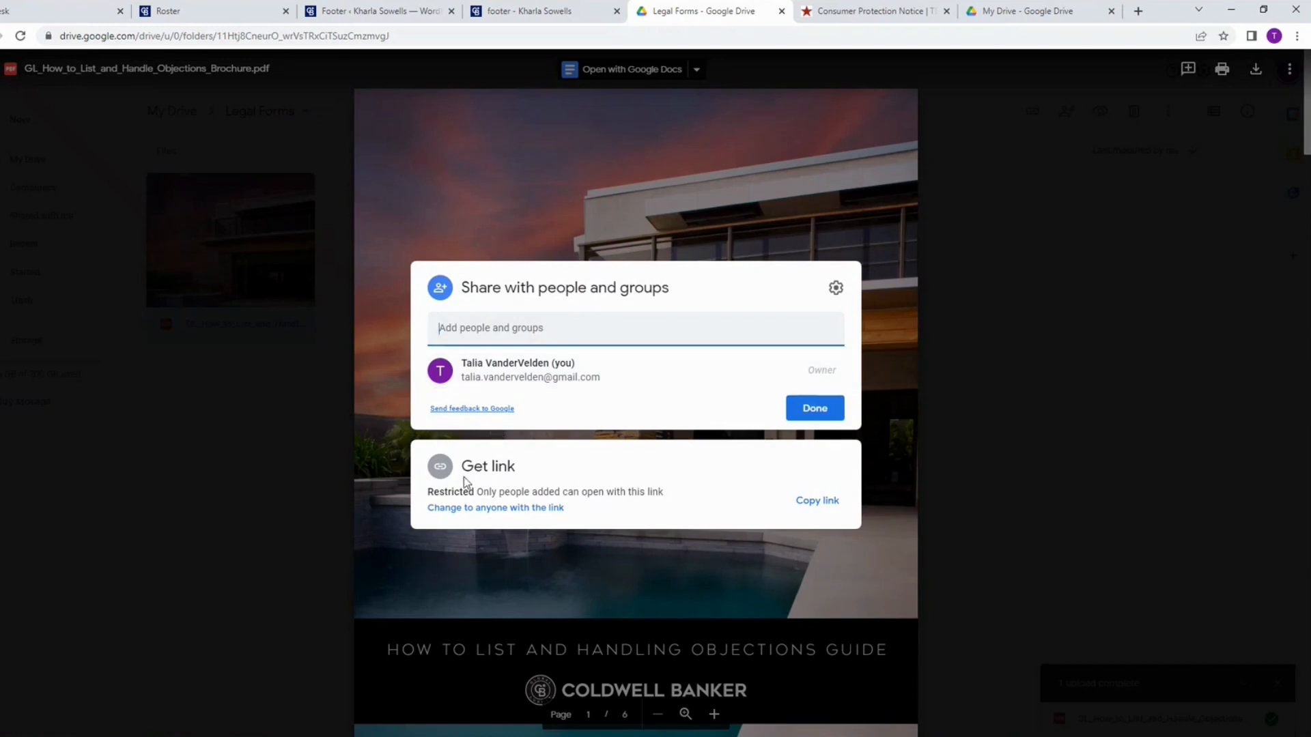
left_click(481, 509)
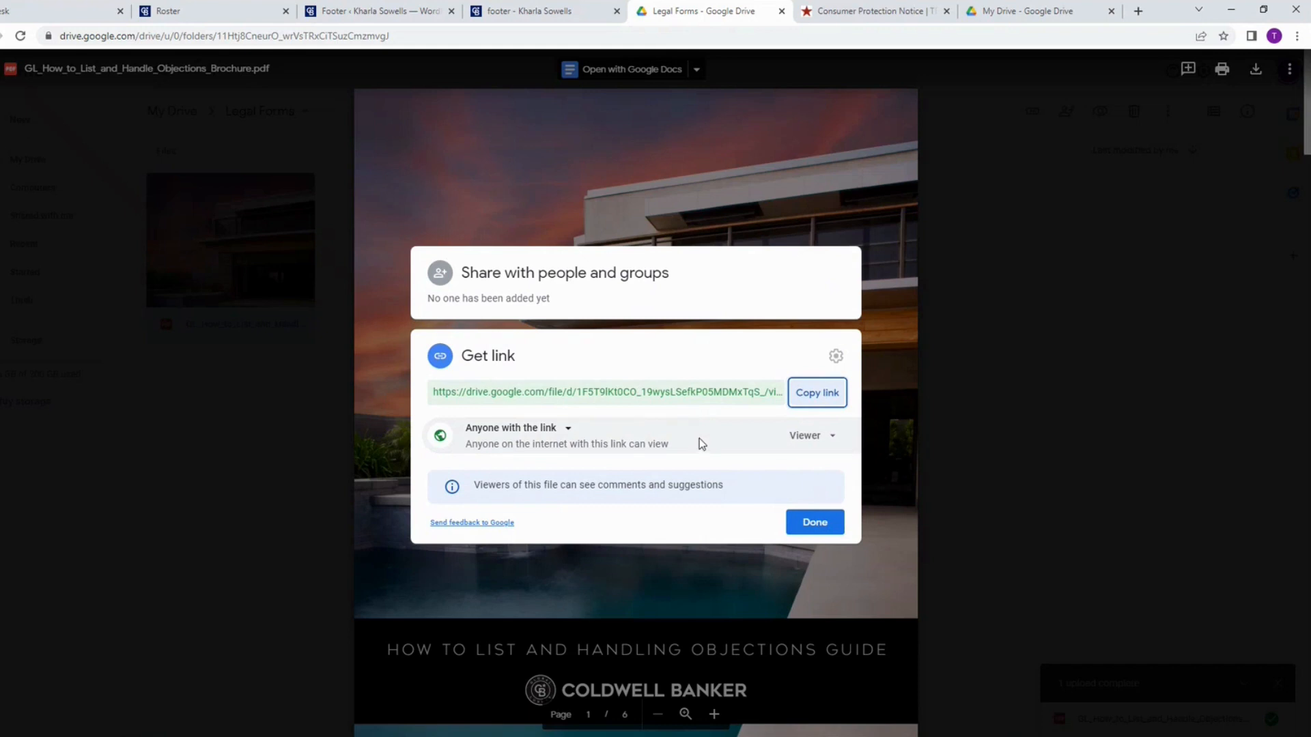
left_click(807, 400)
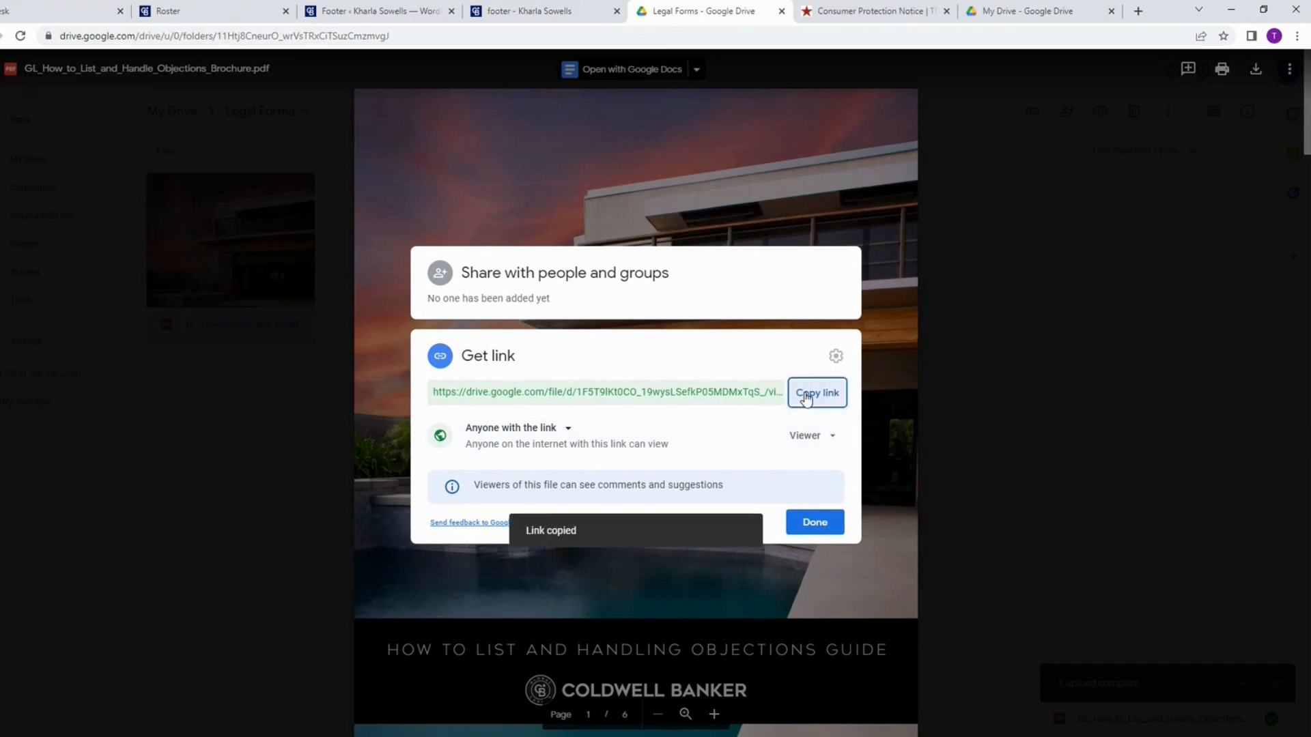
Step: In the footer text editor, link "TEXAS REAL ESTATE COMMISSION INFORMATION ABOUT BROKERAGE SERVICES" to the copied Google Drive URL, set to open in a new tab
left_click(543, 13)
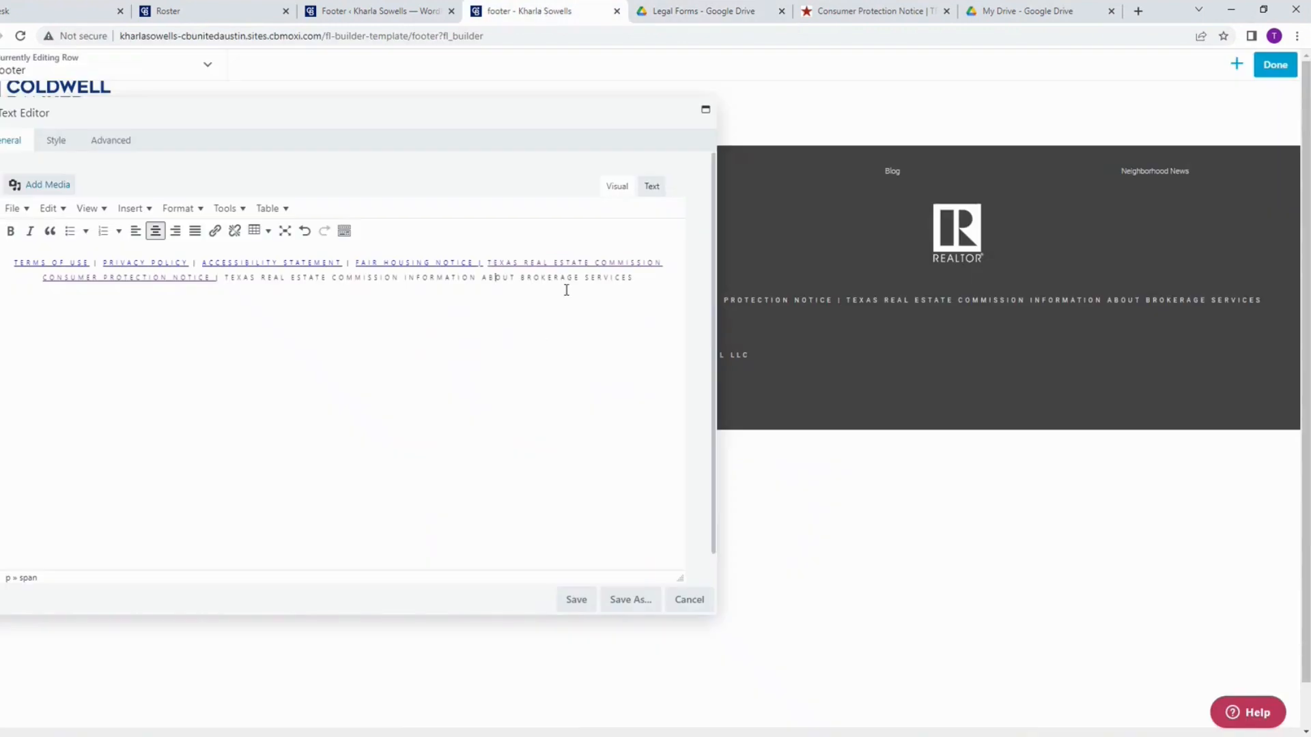
left_click_drag(643, 278, 222, 282)
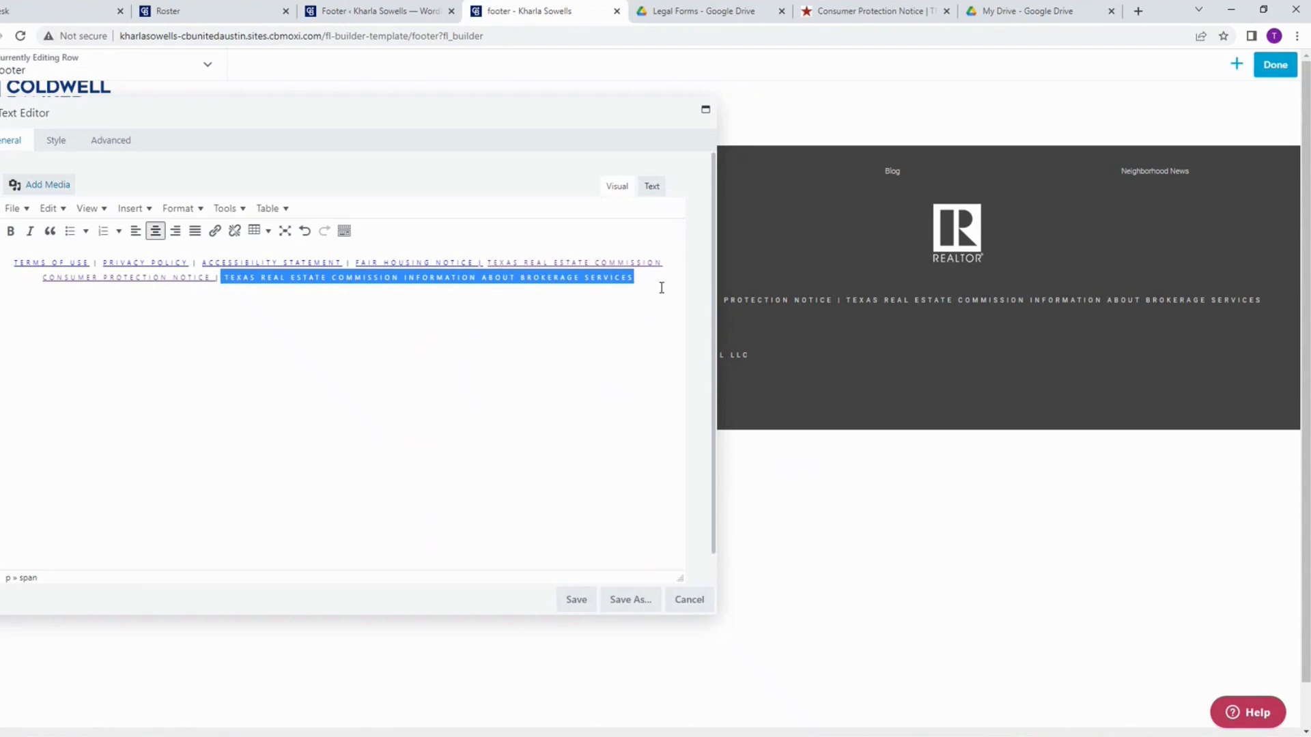
left_click(213, 232)
key("ctrl+v")
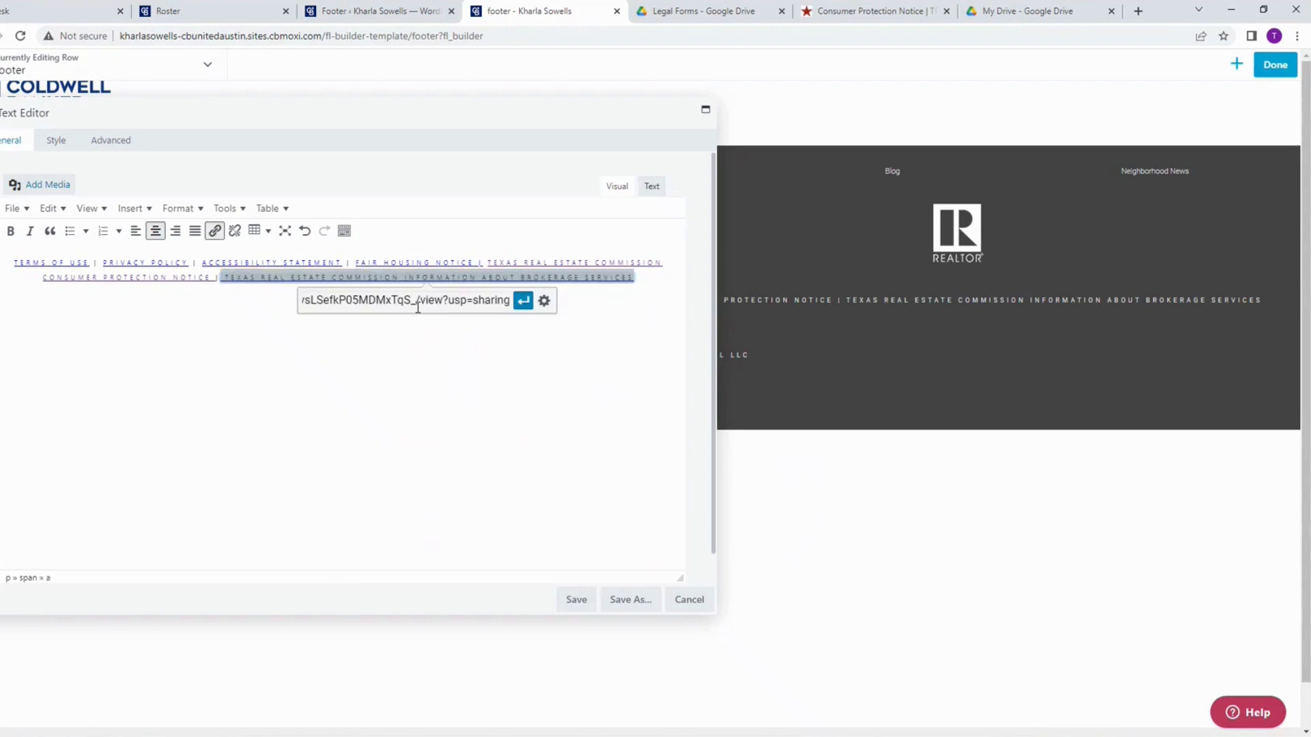
left_click(543, 301)
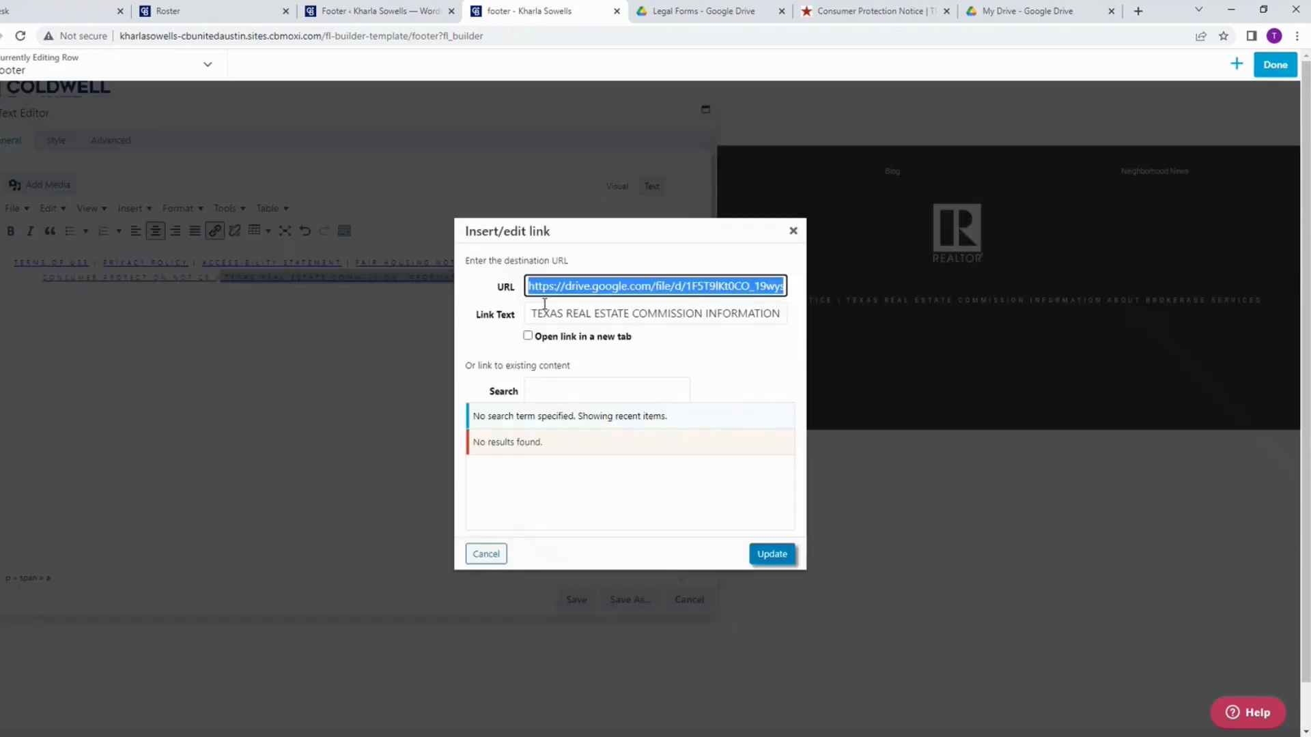
left_click(543, 336)
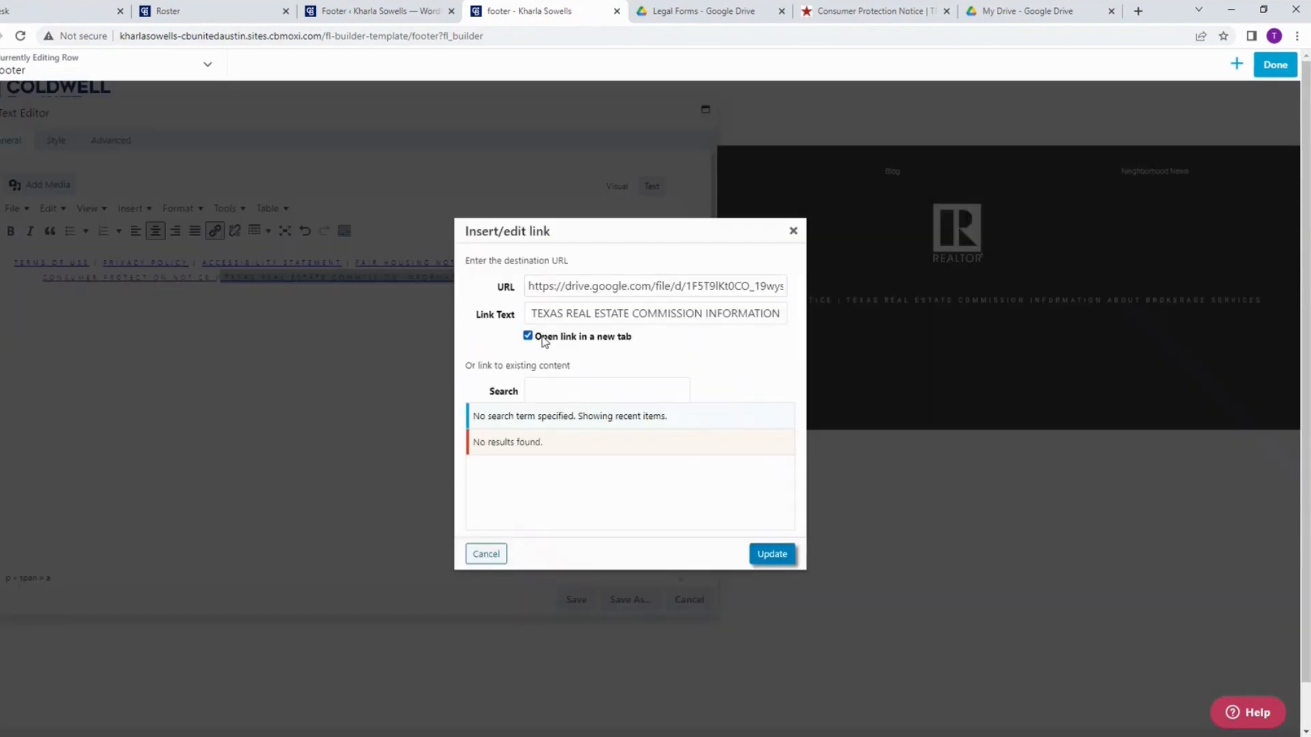
left_click(775, 559)
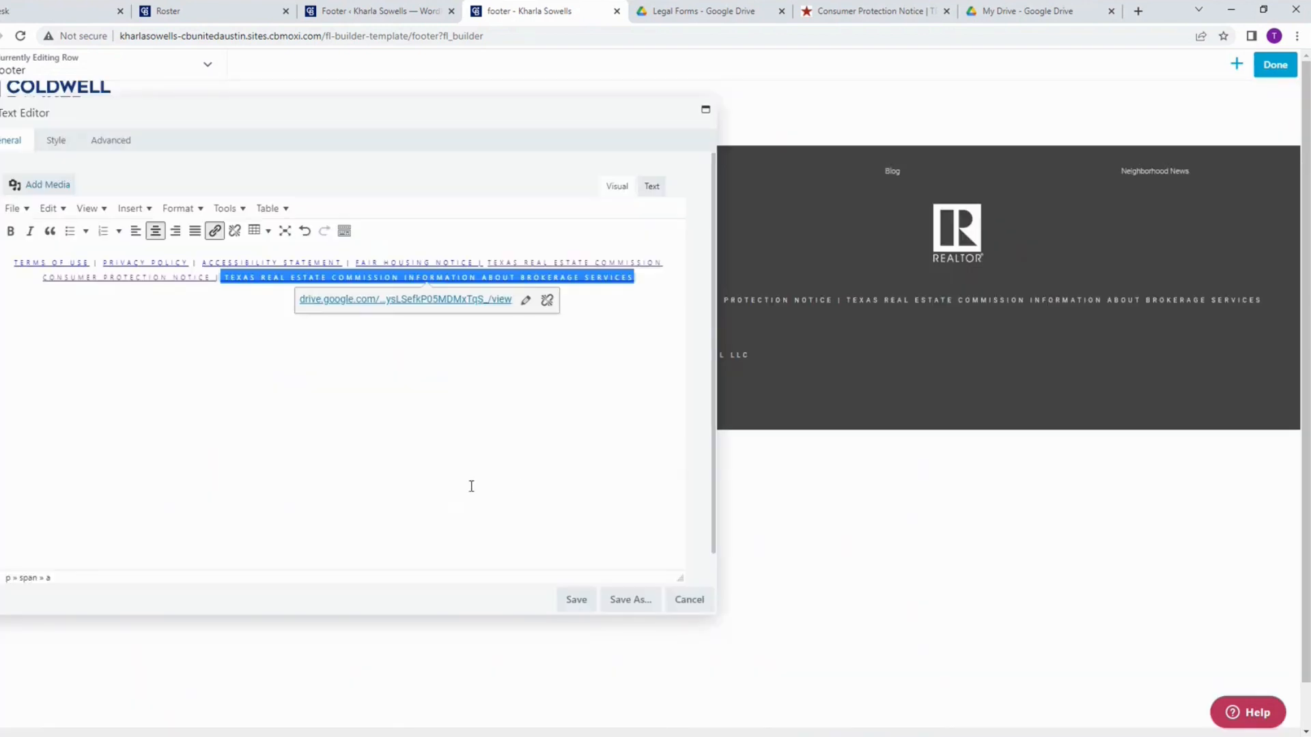
Step: Save the footer text module, finish editing the layout and publish the changes
left_click(577, 601)
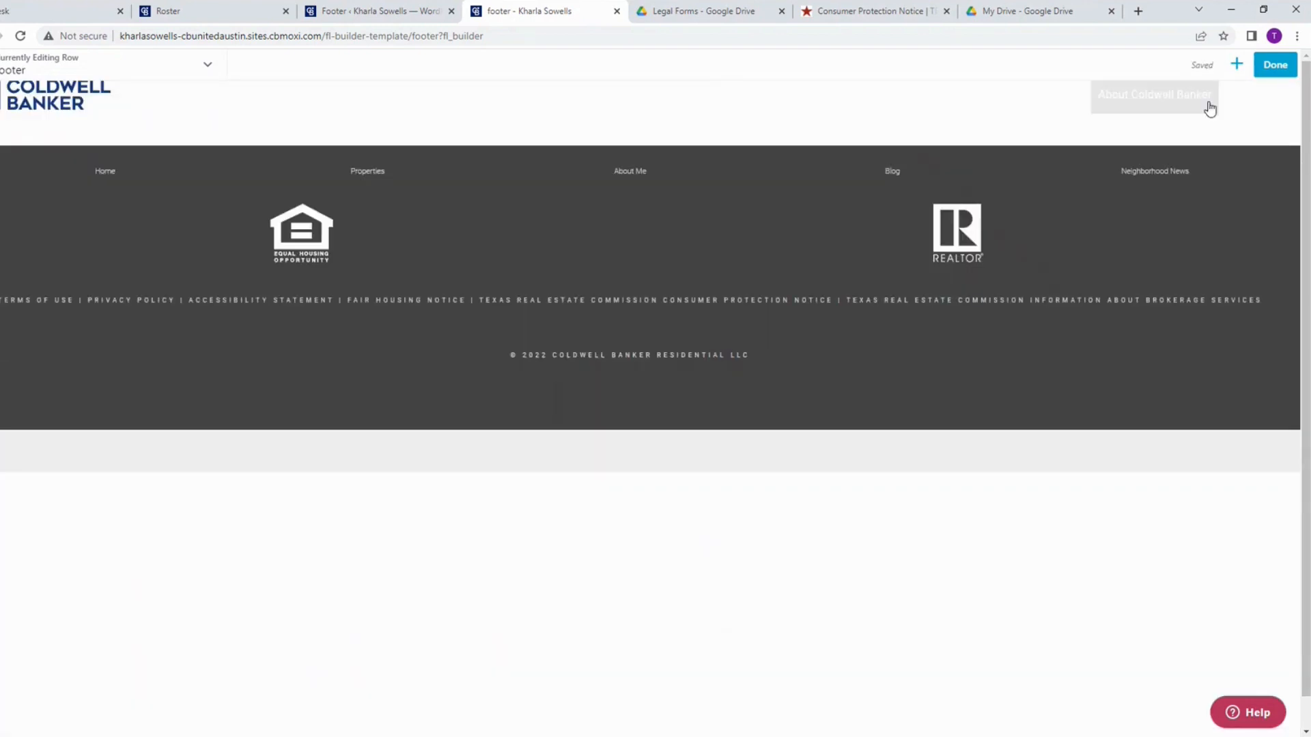
left_click(1279, 70)
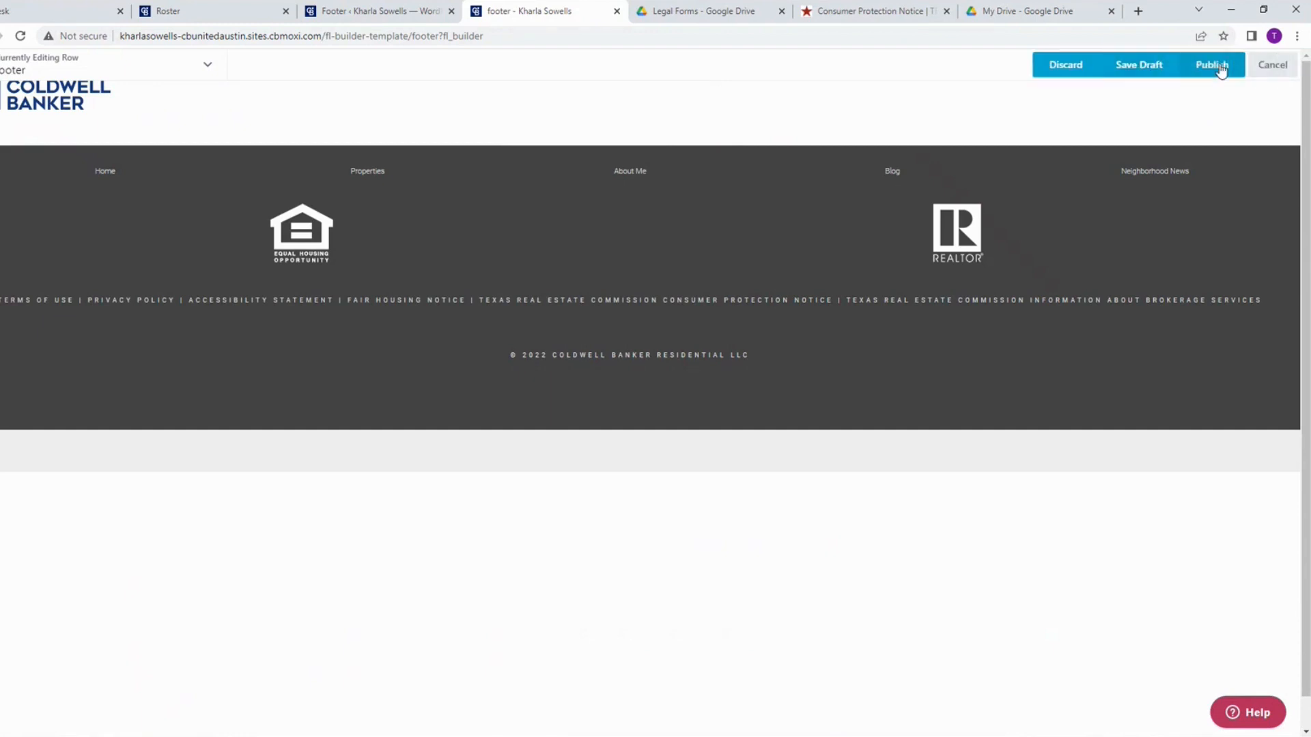
left_click(1212, 65)
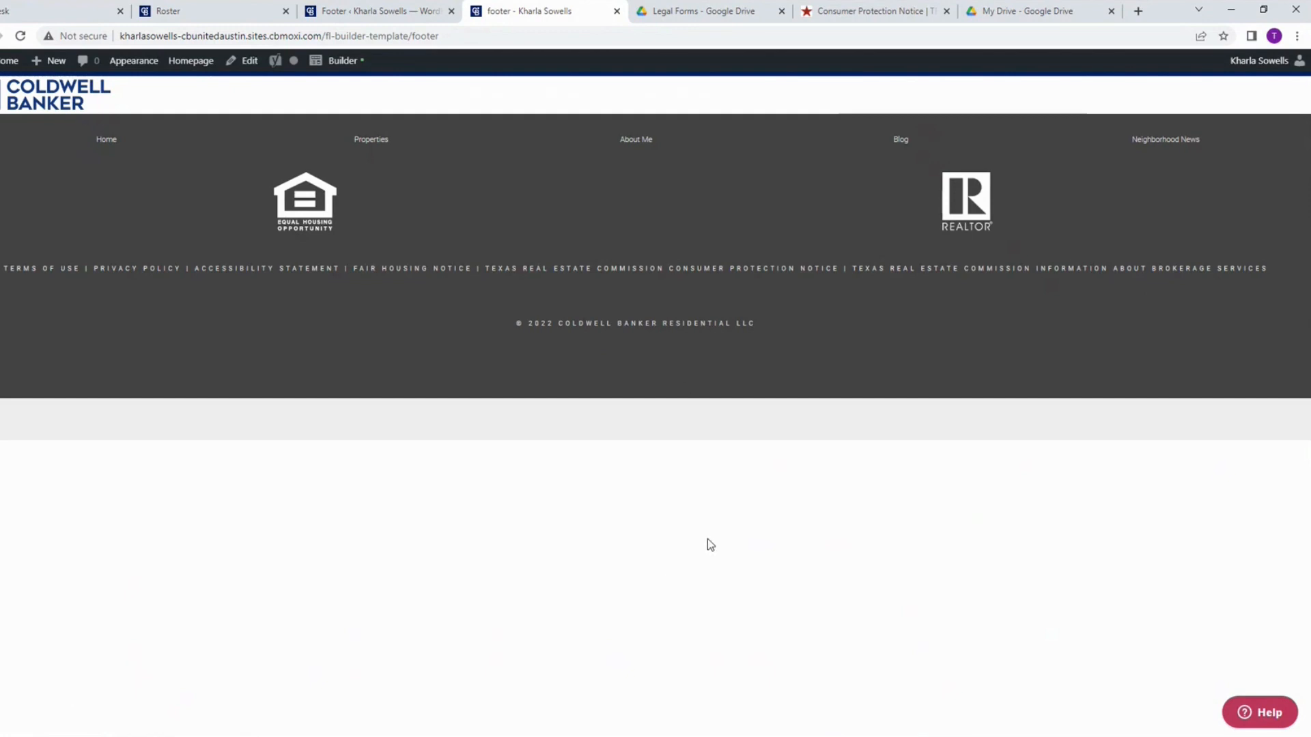
Step: Test the Texas Real Estate Commission Consumer Protection Notice link in the published footer, and return to the footer page
left_click(610, 277)
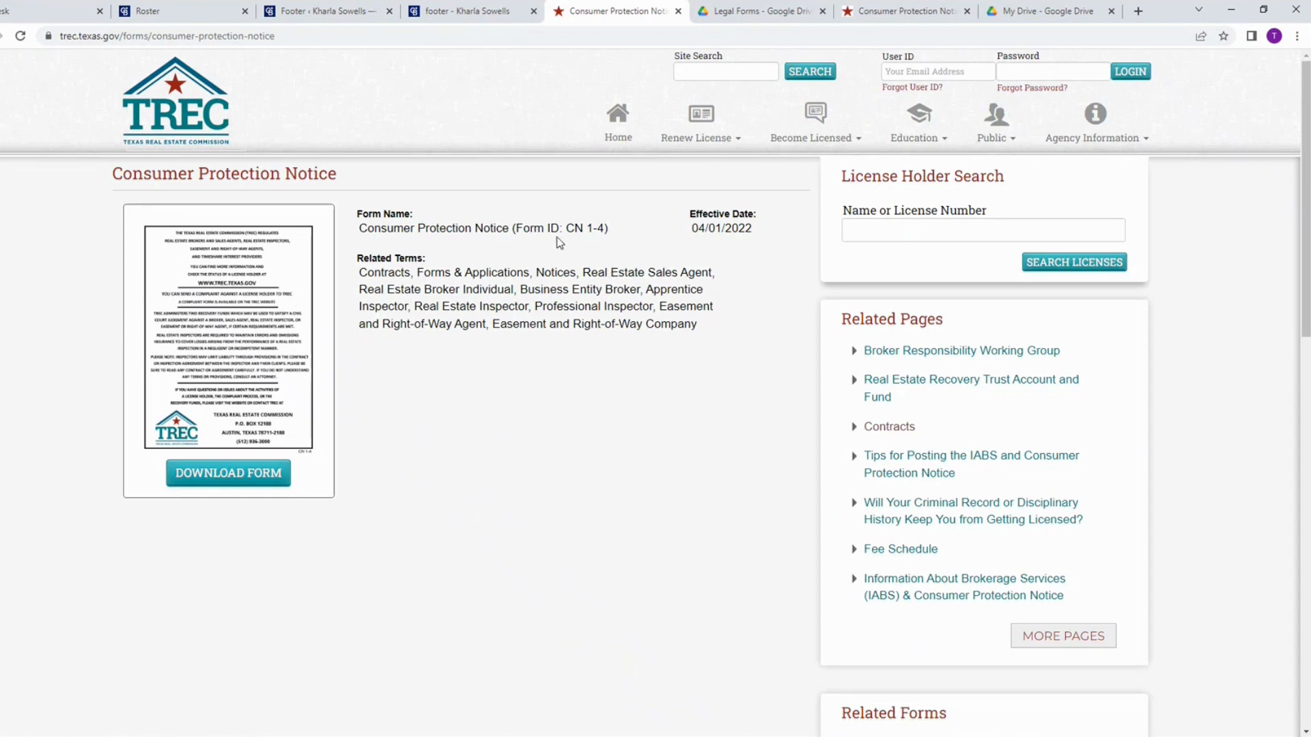
left_click(498, 8)
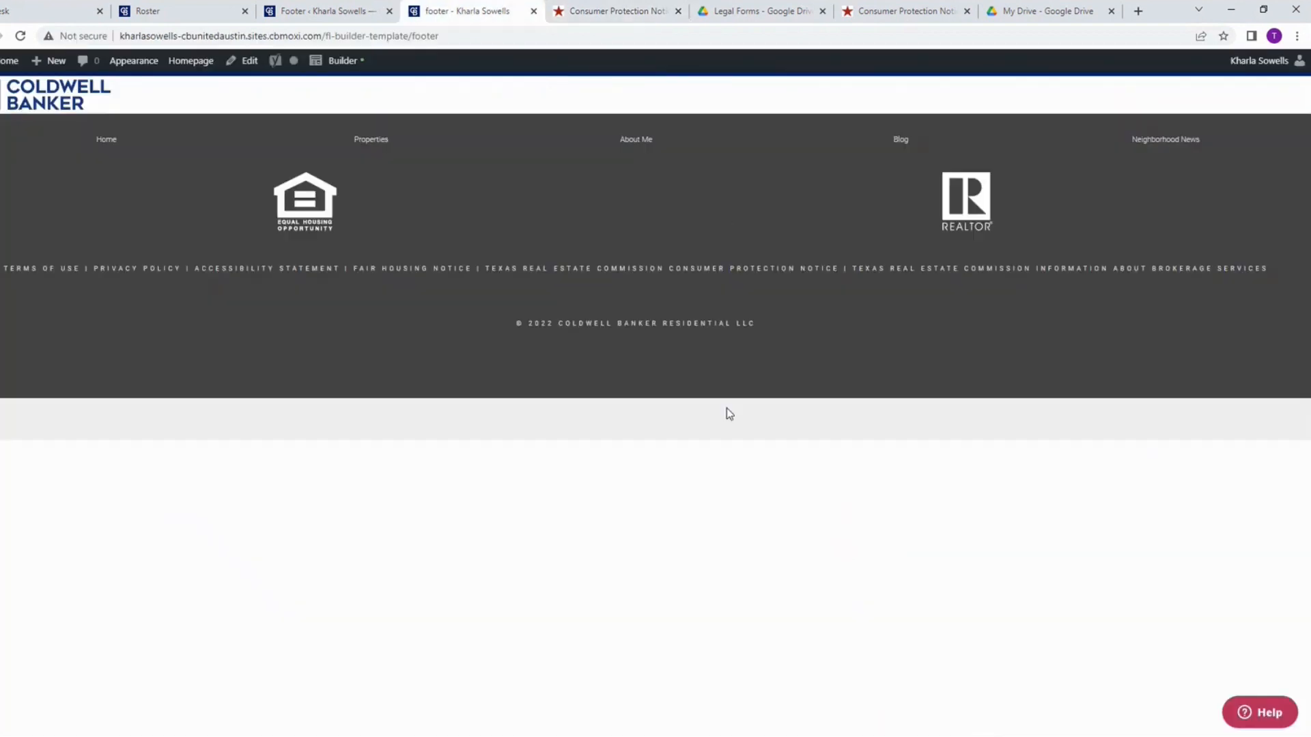